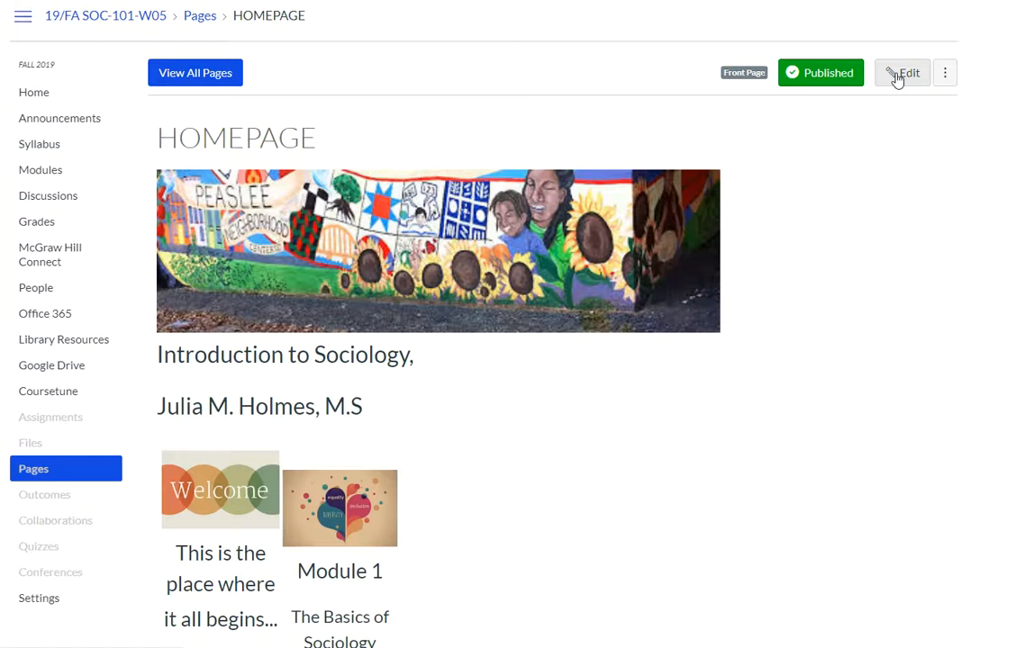
- Open the homepage for editing, set the width of Module 2's chapter icon table to 100%, and clear its height
left_click(901, 73)
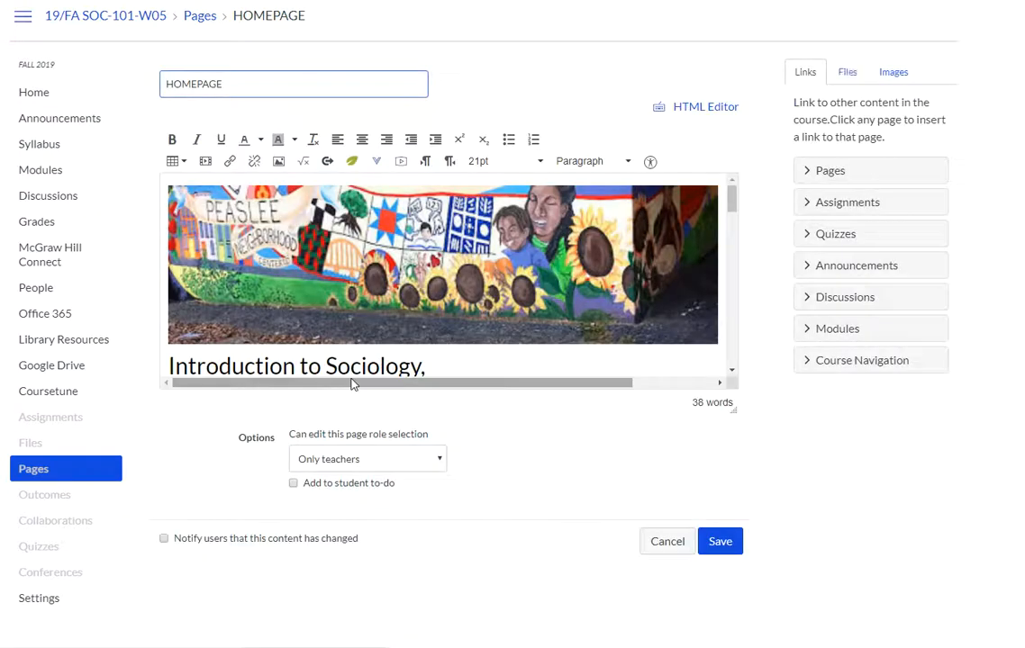
scroll(401, 287, "down", 10)
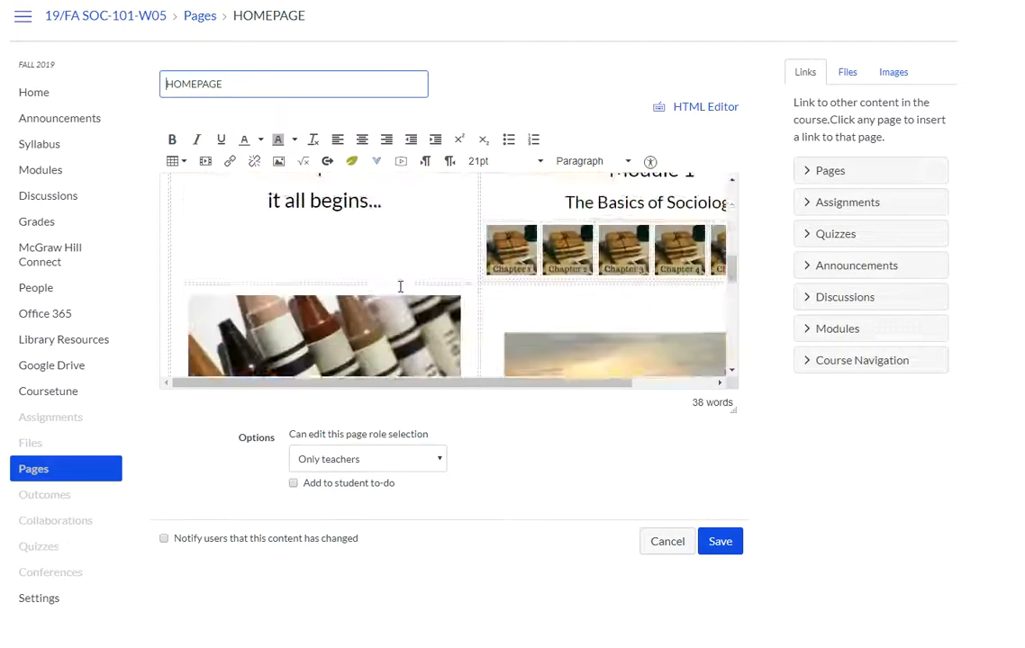
scroll(401, 286, "down", 5)
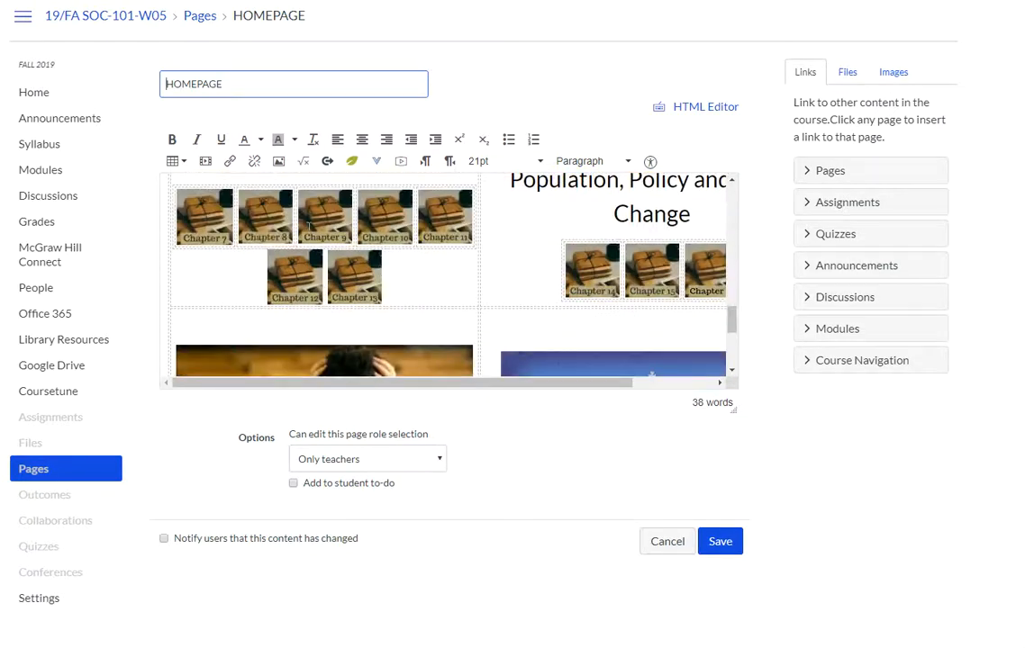
left_click(324, 226)
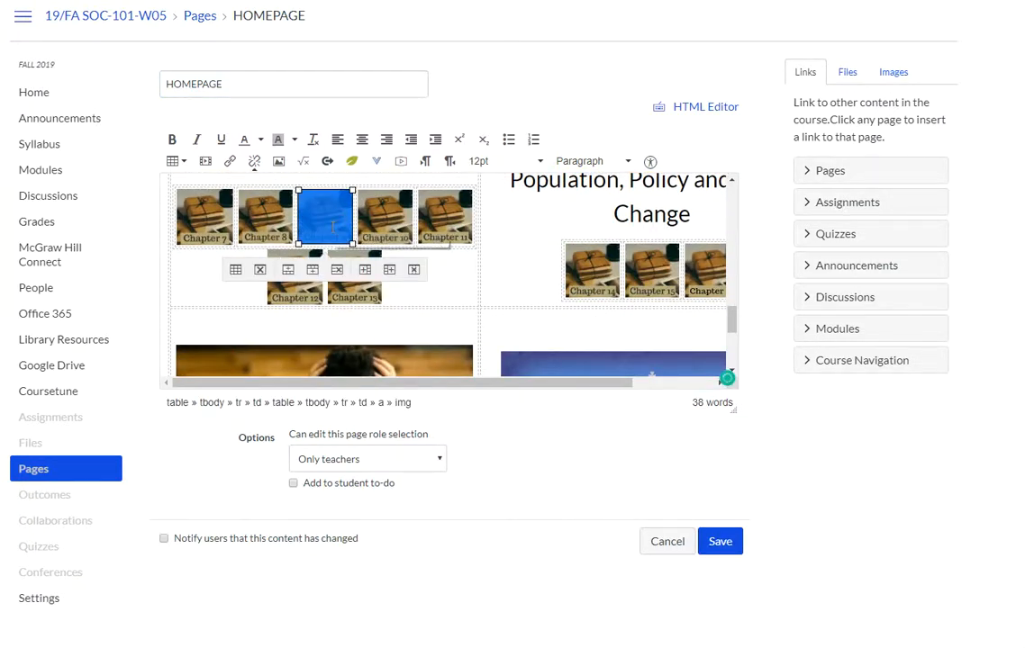
left_click(236, 272)
left_click_drag(605, 288, 542, 290)
type("100")
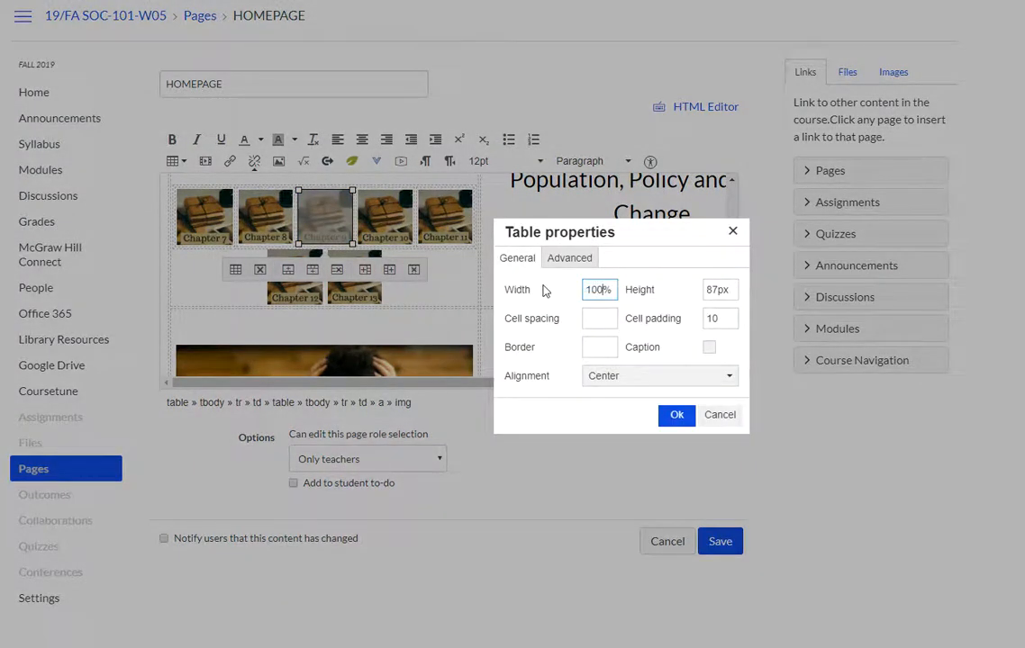
left_click_drag(724, 290, 686, 296)
key("BackSpace")
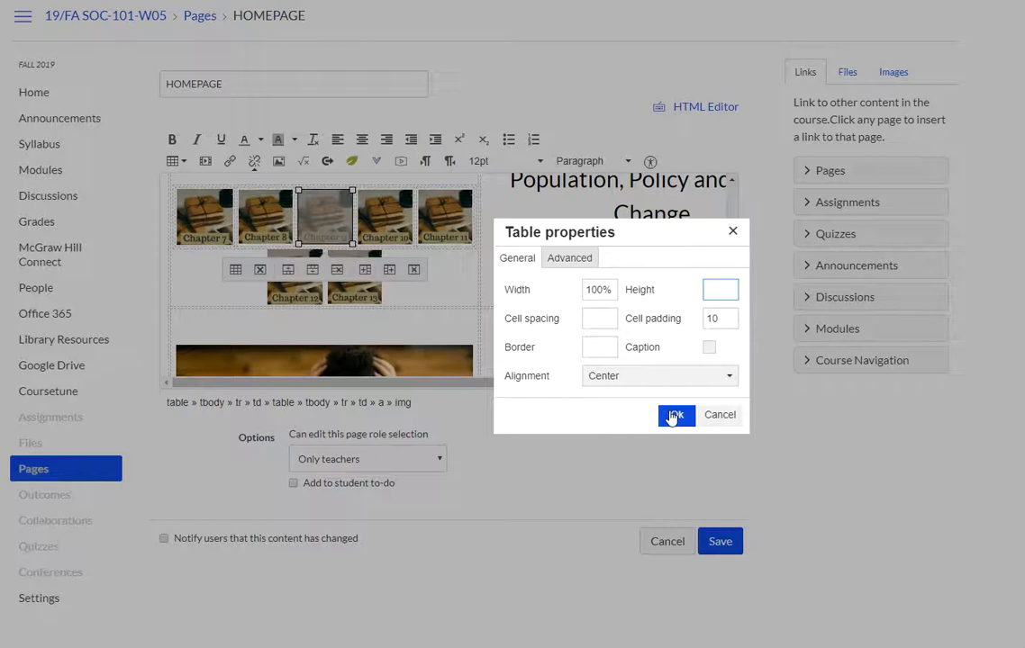
- Clear the width of Module 2's chapter icon table and apply the table properties
left_click_drag(615, 286, 550, 294)
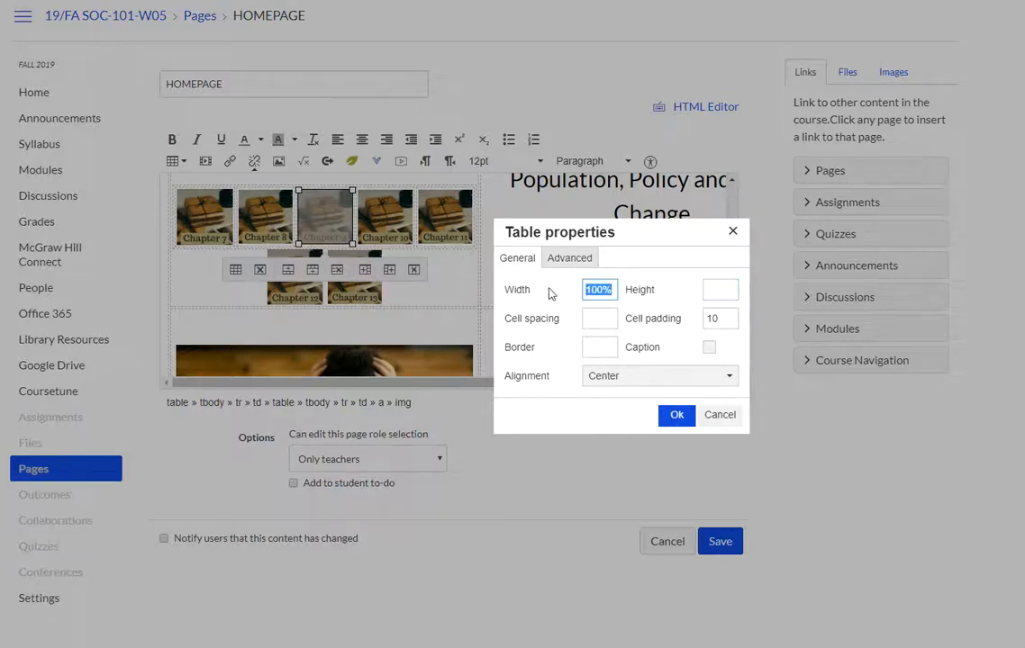
key("BackSpace")
left_click(676, 415)
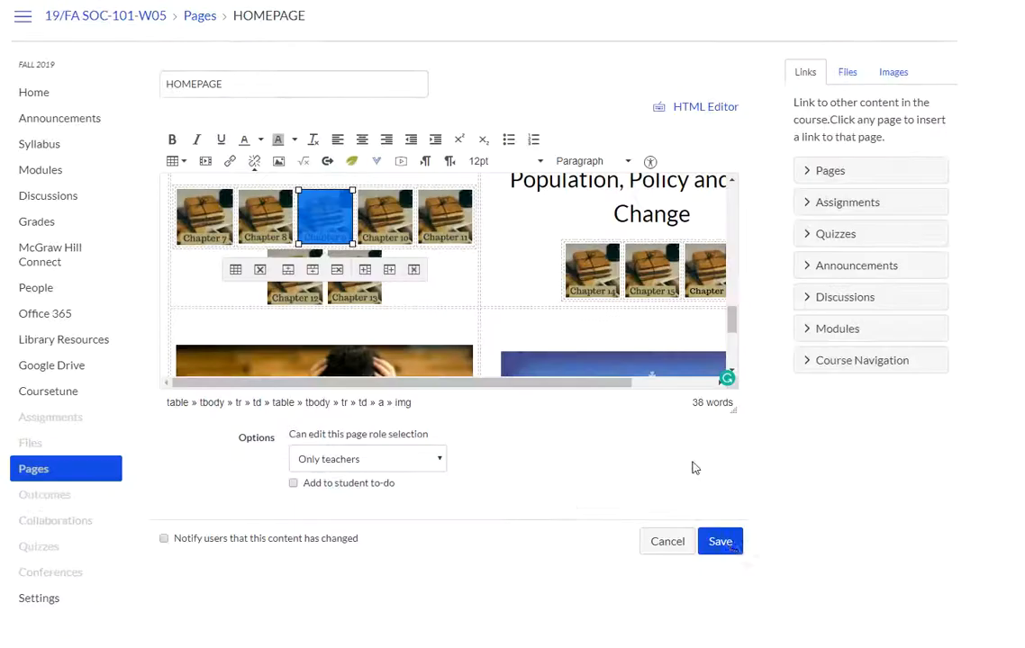
- Save the homepage and review the table layout and chapter icons on the saved page
left_click(725, 544)
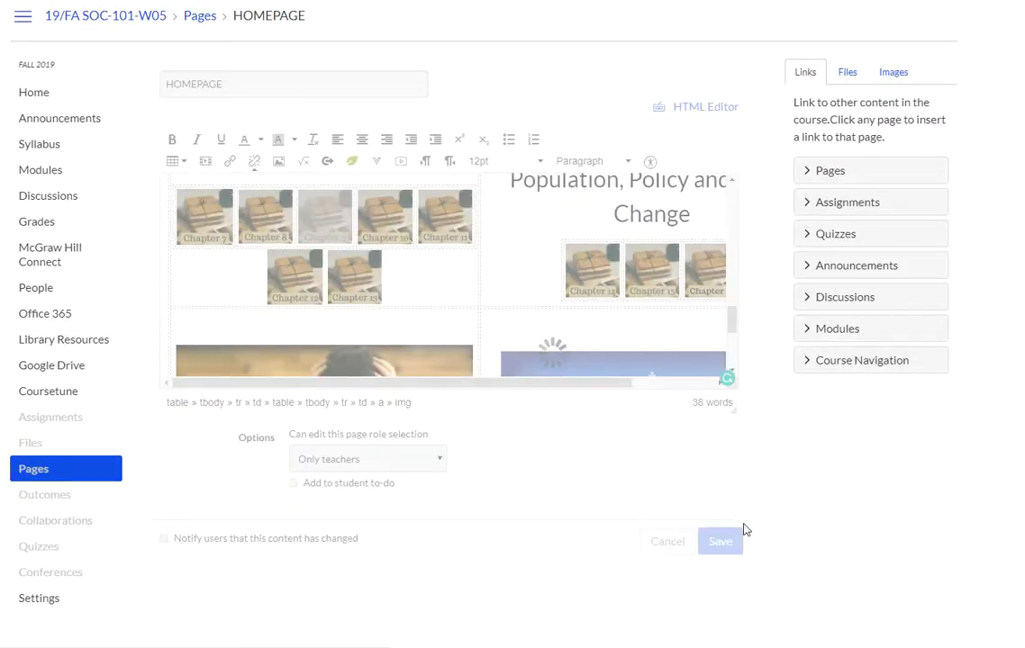
scroll(694, 515, "down", 6)
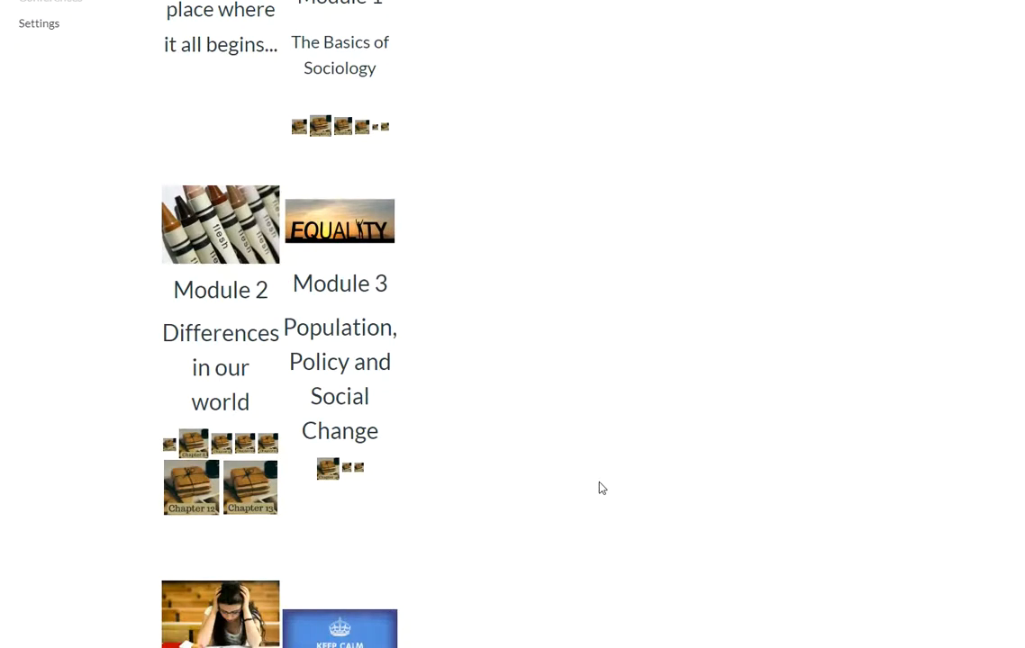
scroll(602, 488, "down", 2)
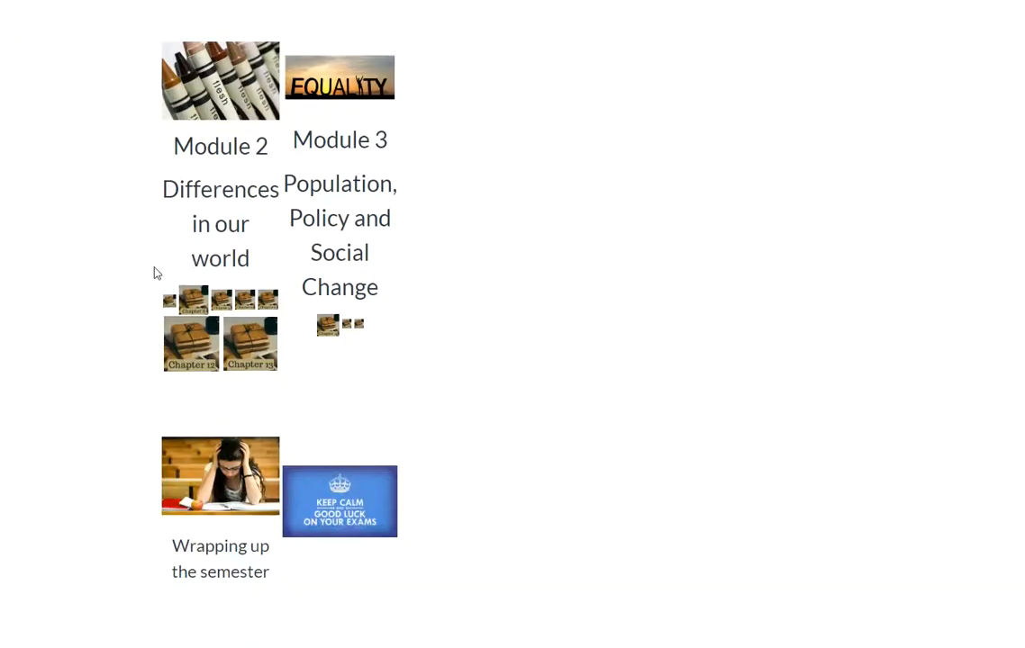
scroll(679, 407, "up", 10)
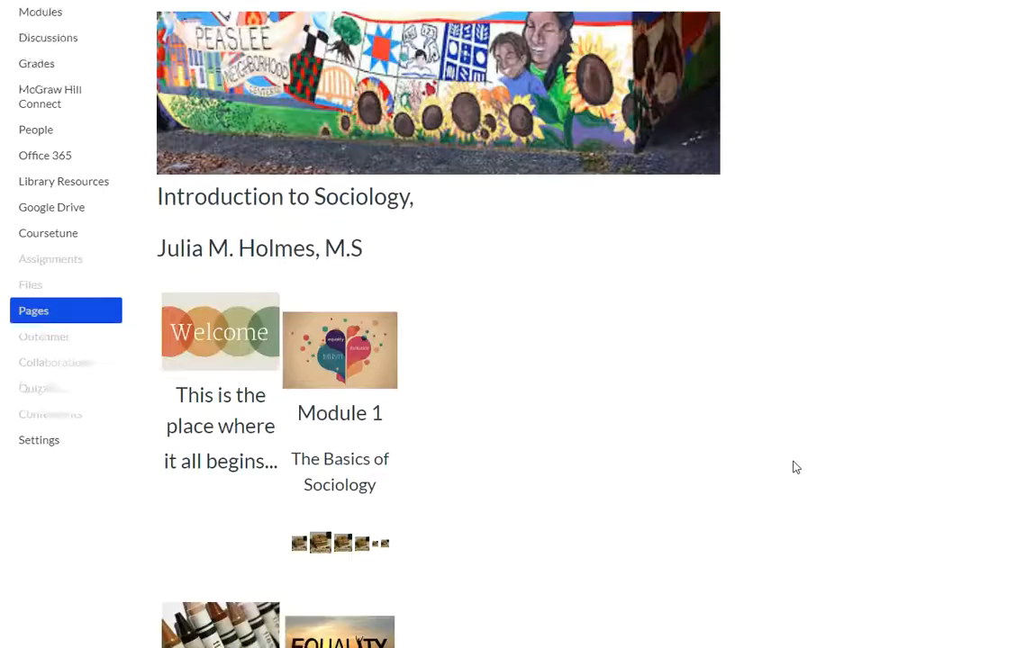
- Reopen the homepage for editing and set the width of the outer table containing the modules to 100%
left_click(903, 72)
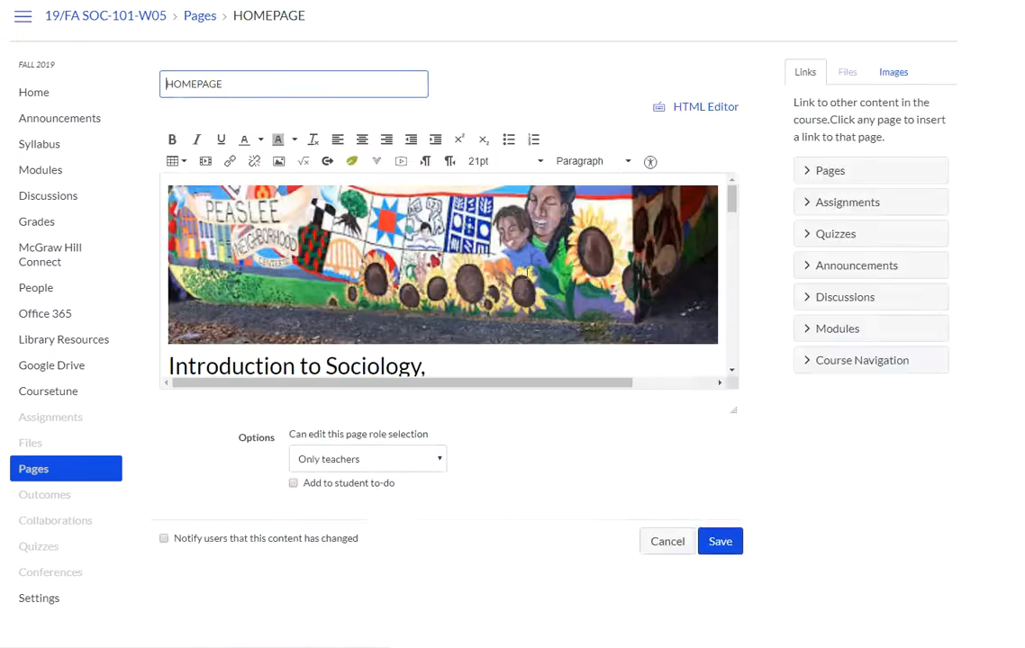
scroll(450, 279, "down", 15)
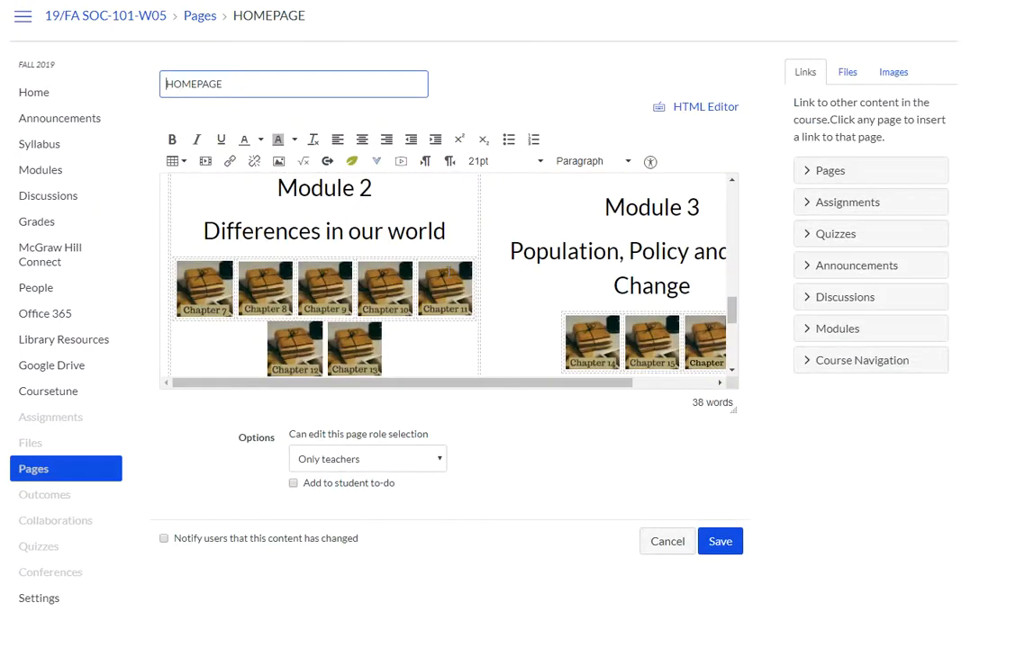
scroll(442, 285, "up", 4)
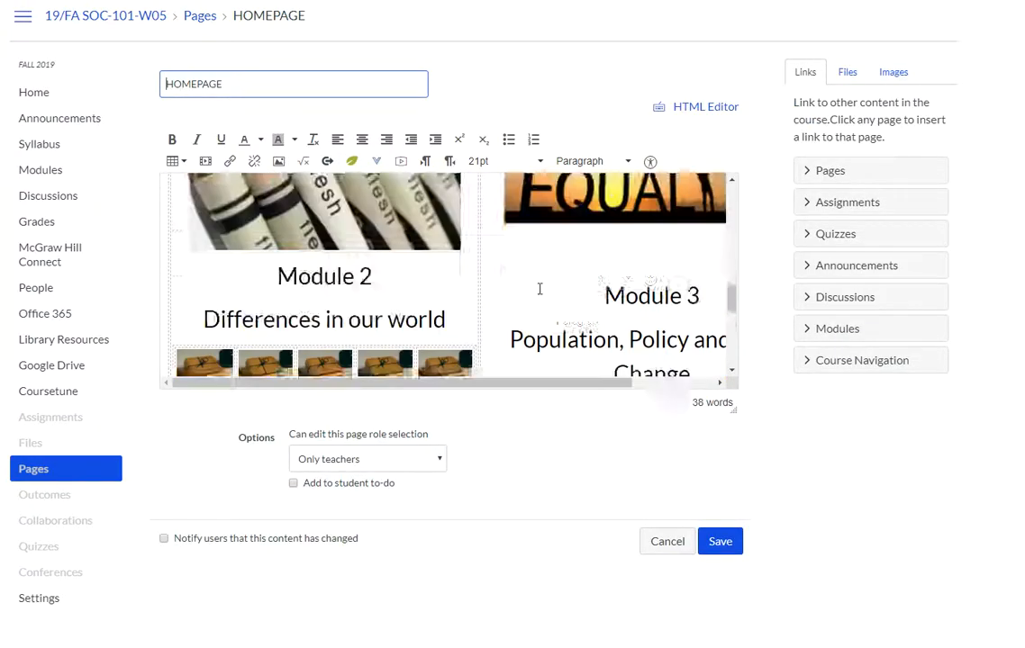
scroll(351, 250, "down", 2)
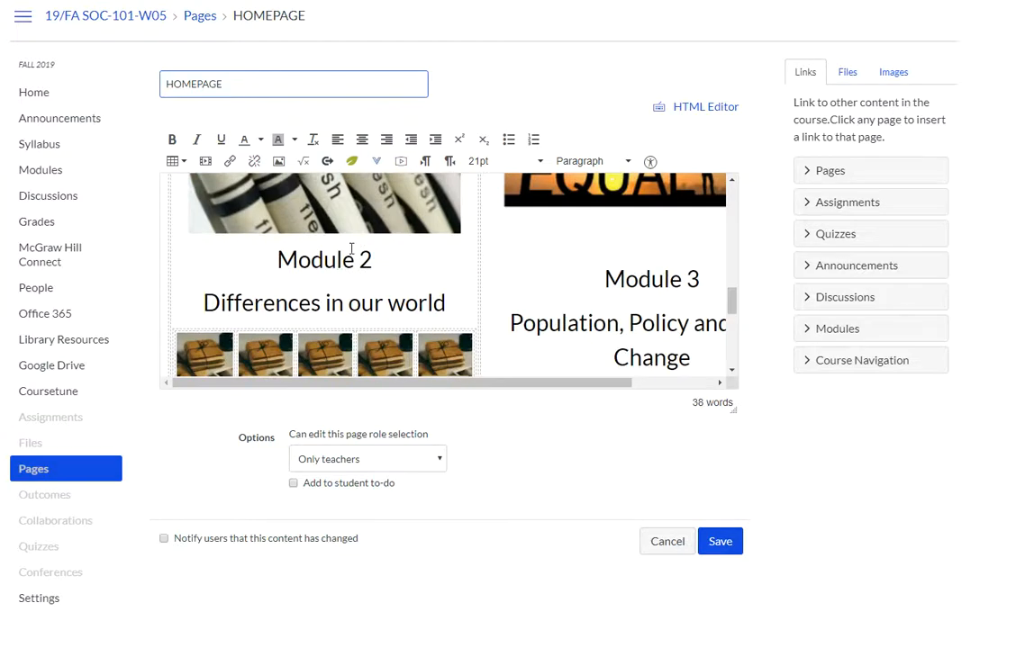
left_click(302, 260)
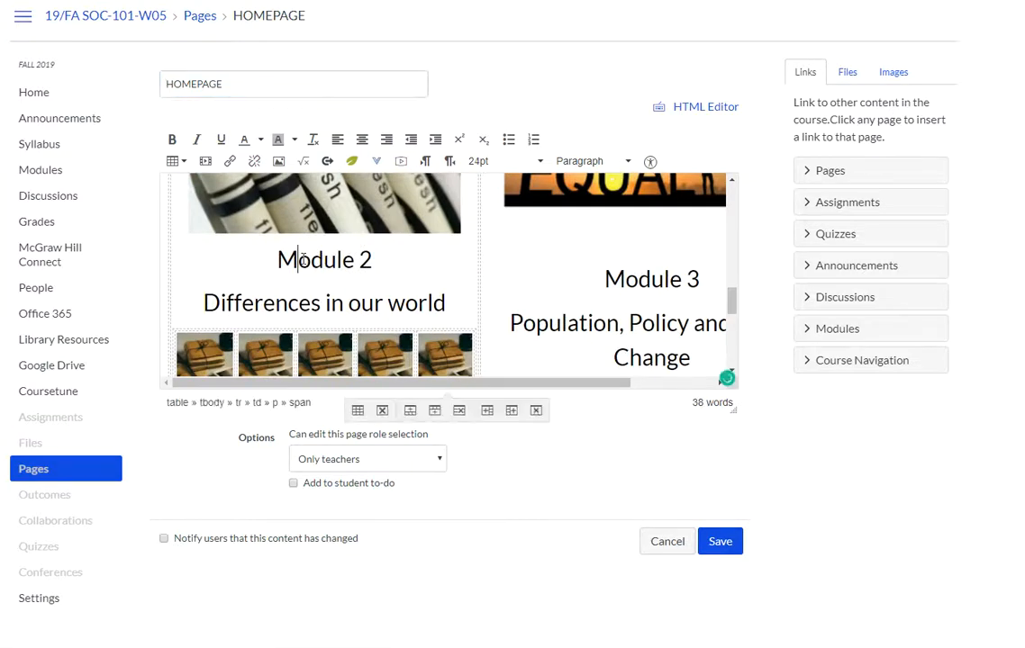
left_click(358, 411)
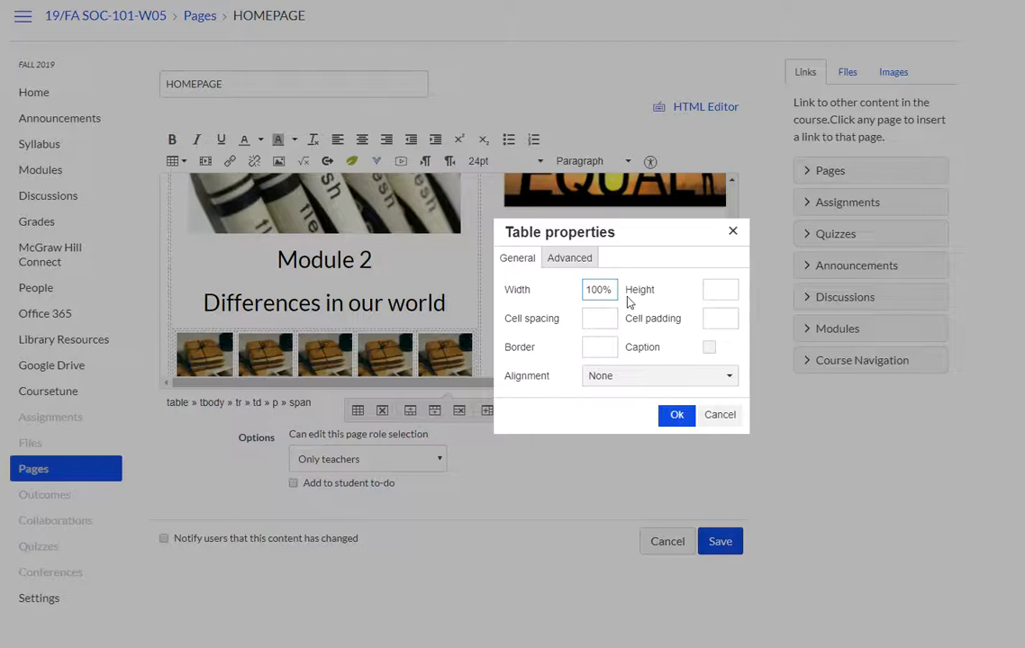
left_click(677, 416)
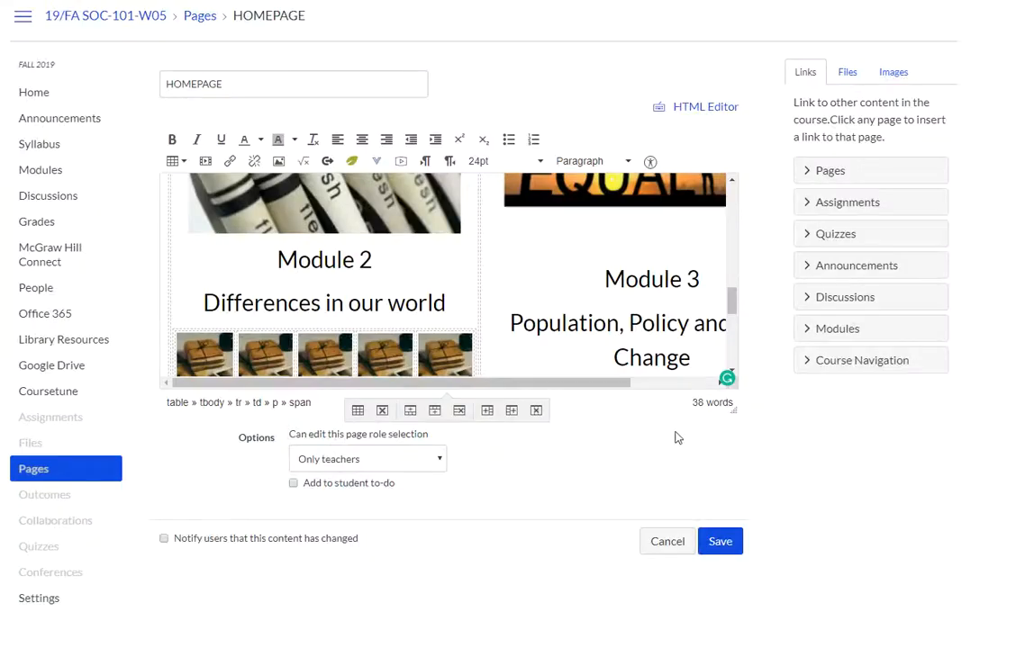
- Save the homepage with the outer table's new width and review the layout of its modules
left_click(726, 541)
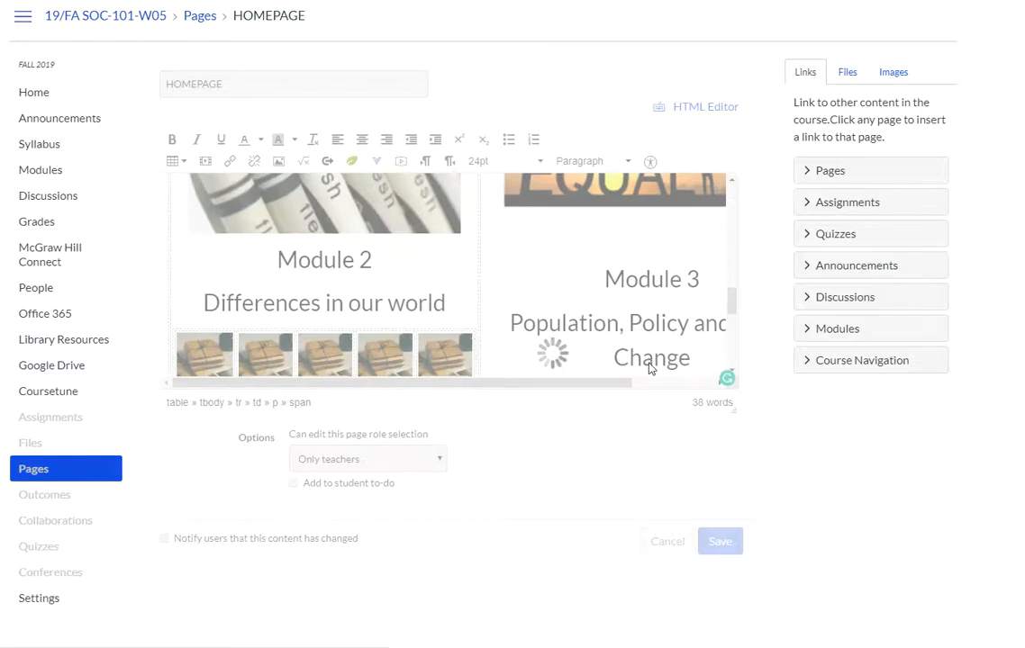
scroll(546, 417, "down", 5)
scroll(546, 417, "down", 6)
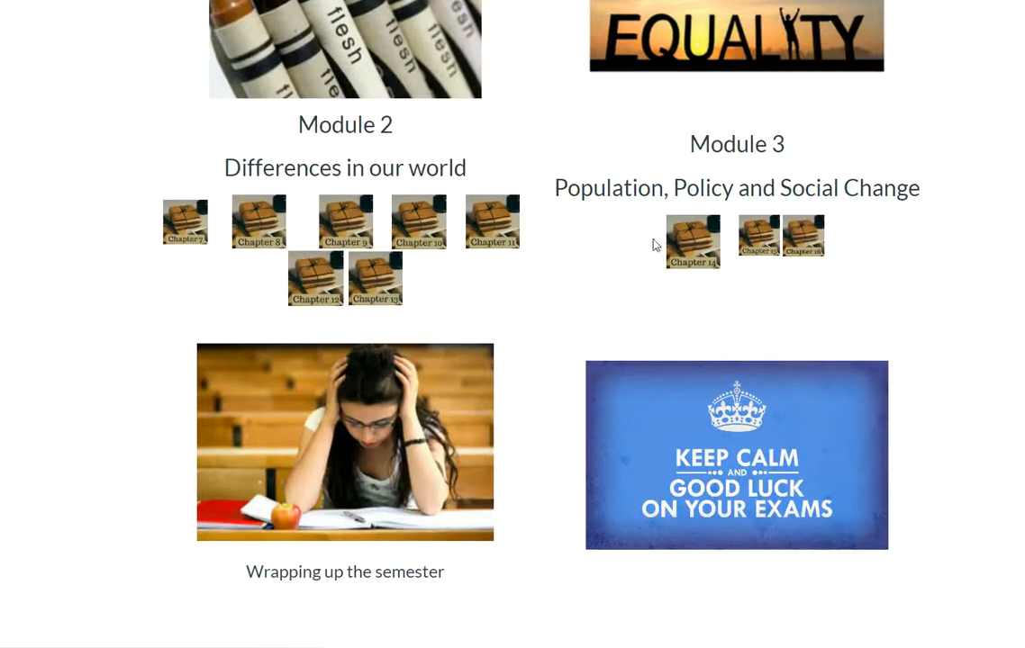
scroll(800, 300, "up", 10)
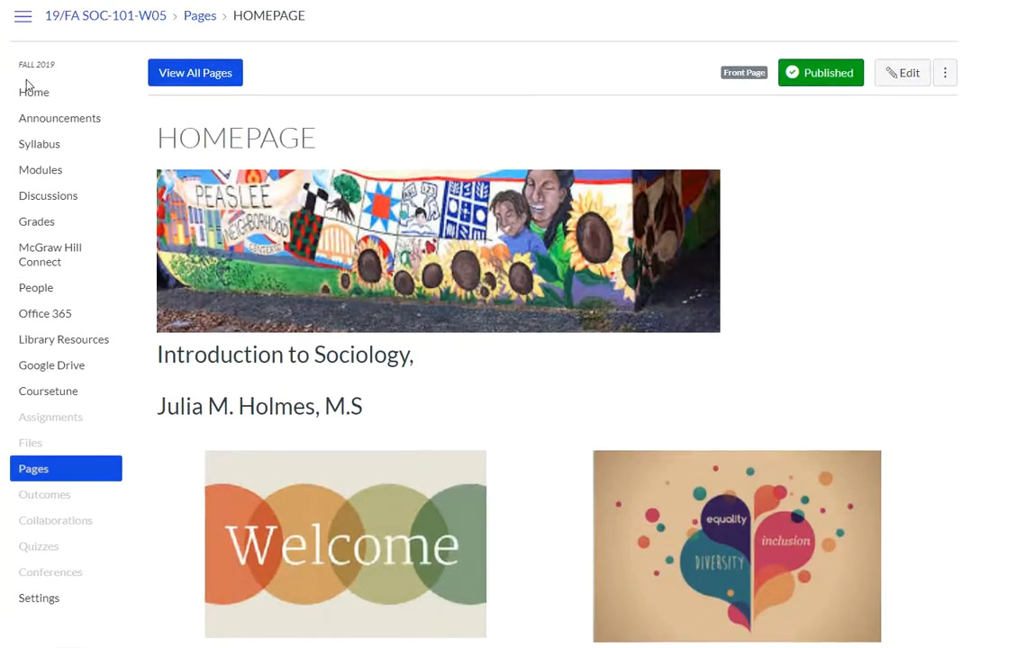
- Go to the course Home and examine how the module table and chapter icons are sized there
left_click(33, 93)
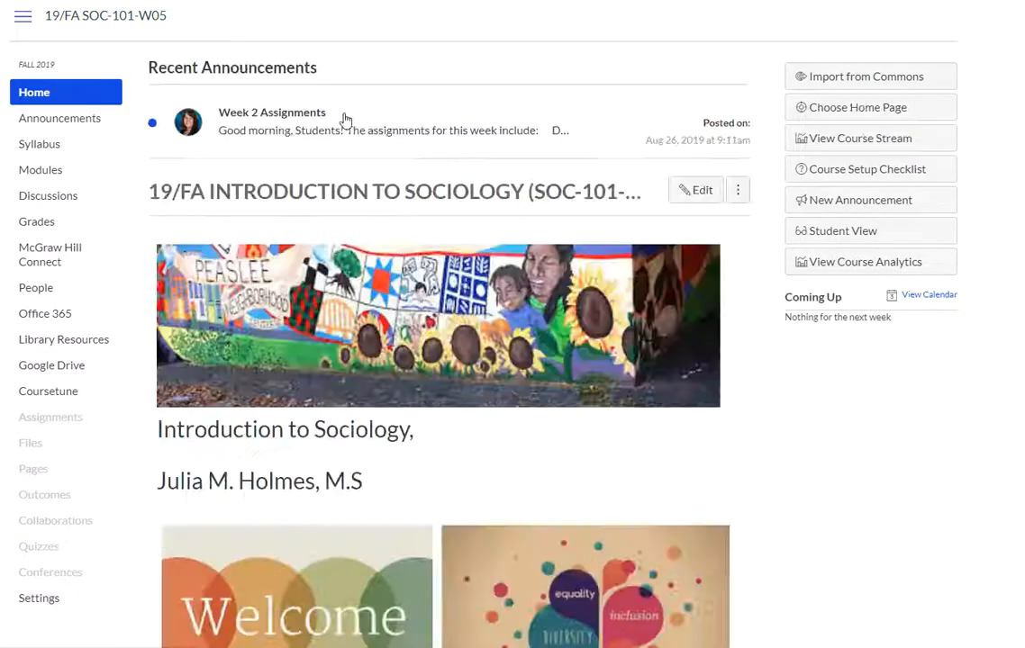
scroll(542, 201, "down", 8)
scroll(542, 201, "down", 2)
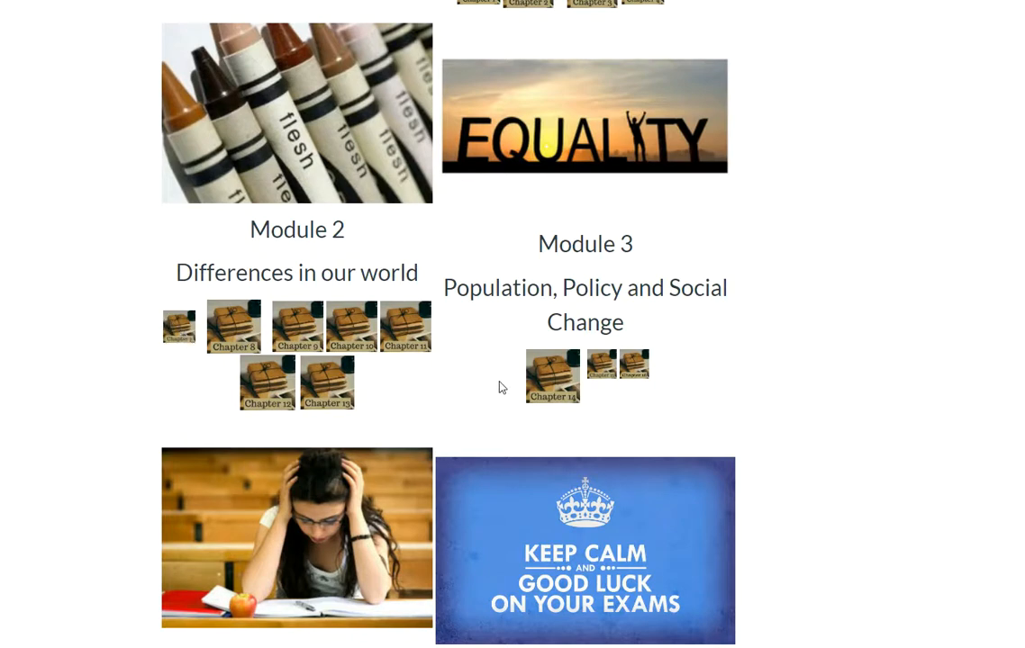
scroll(724, 384, "up", 6)
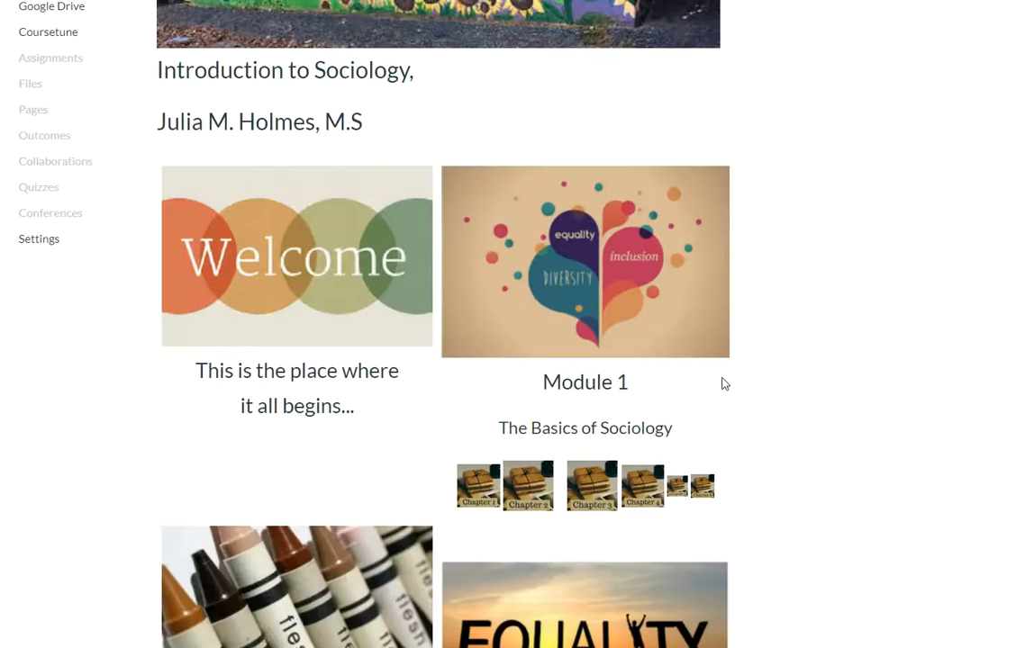
- Open the homepage for editing and check the dimensions of the Chapter 8 image in Module 2
scroll(725, 384, "up", 5)
left_click(696, 190)
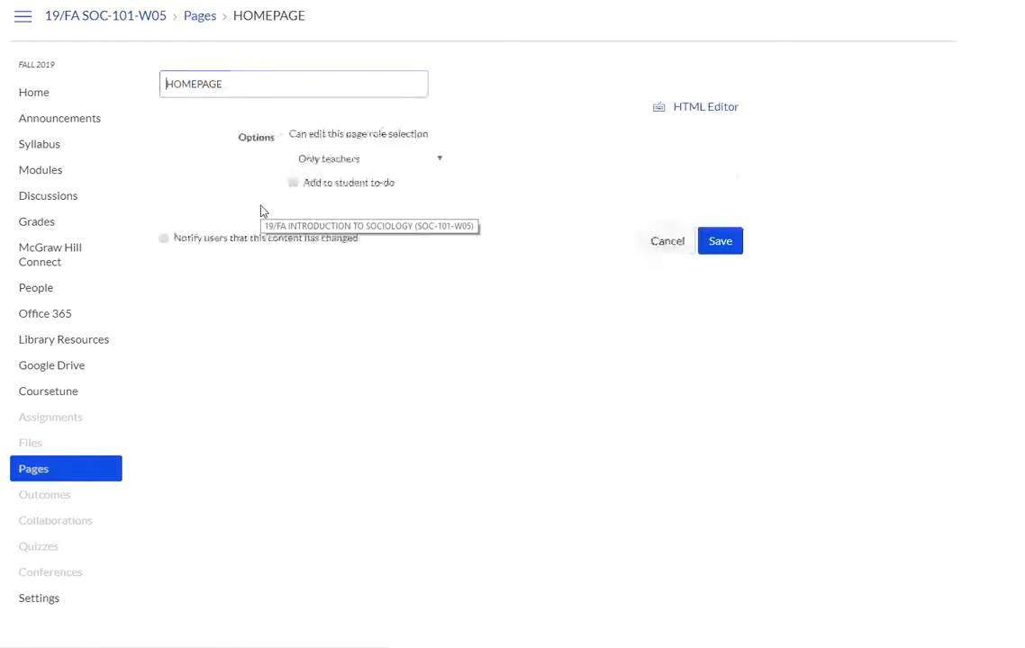
scroll(252, 281, "down", 10)
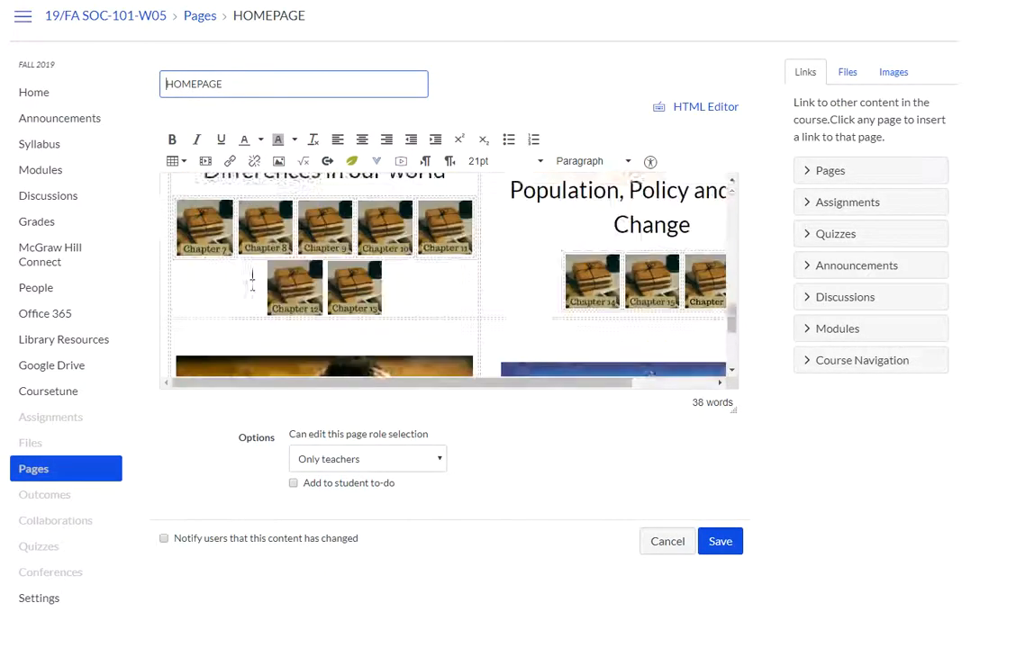
left_click(266, 216)
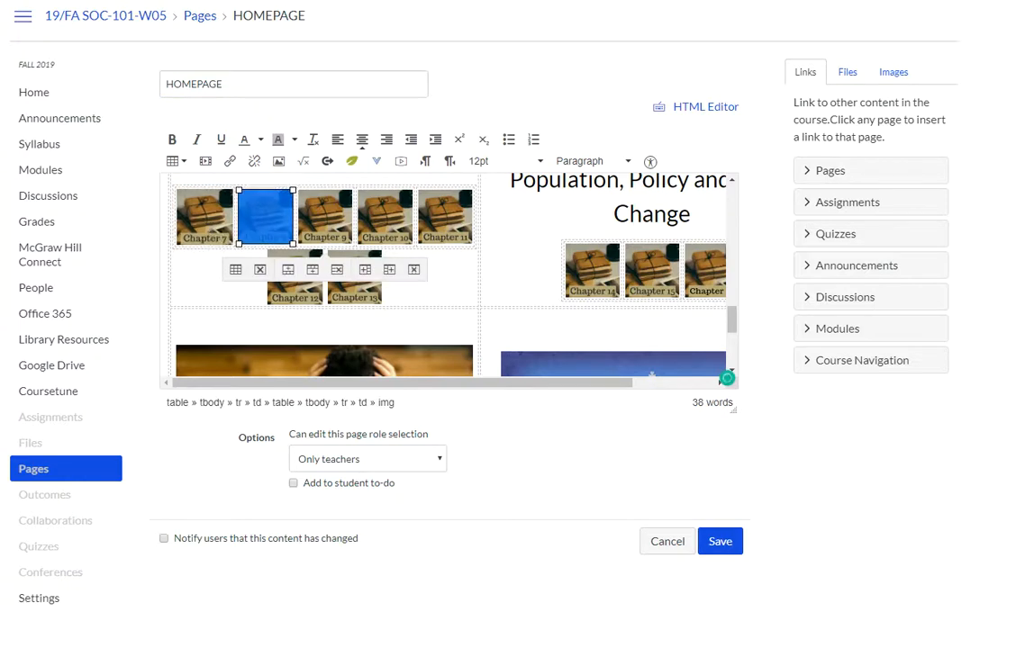
left_click(278, 161)
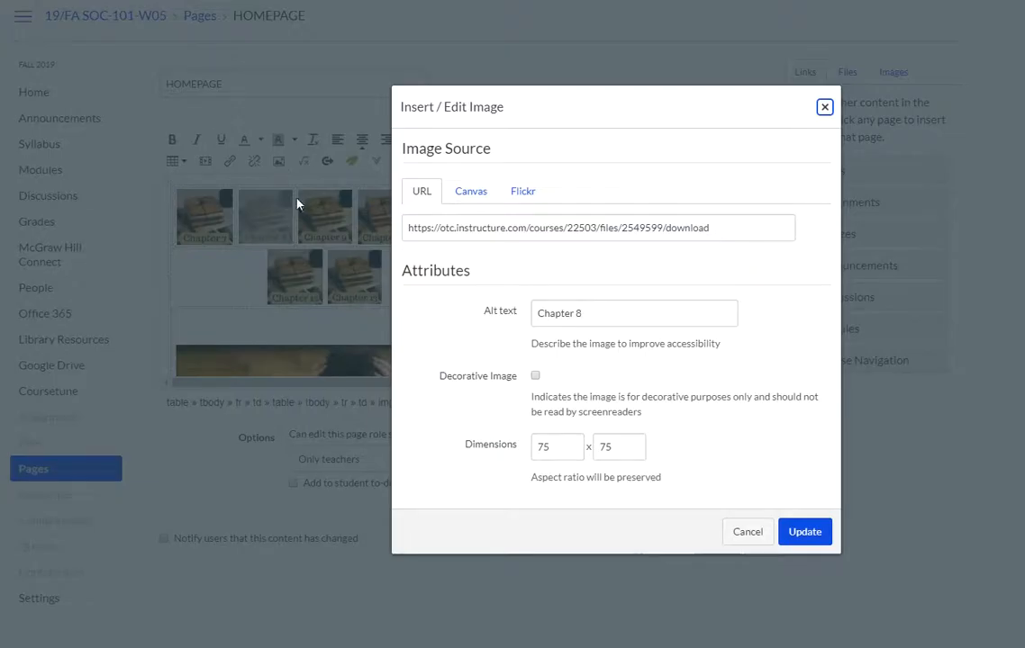
left_click(747, 531)
- Set the dimensions of the Chapter 7 image in Module 2 to 75 x 75
left_click(205, 216)
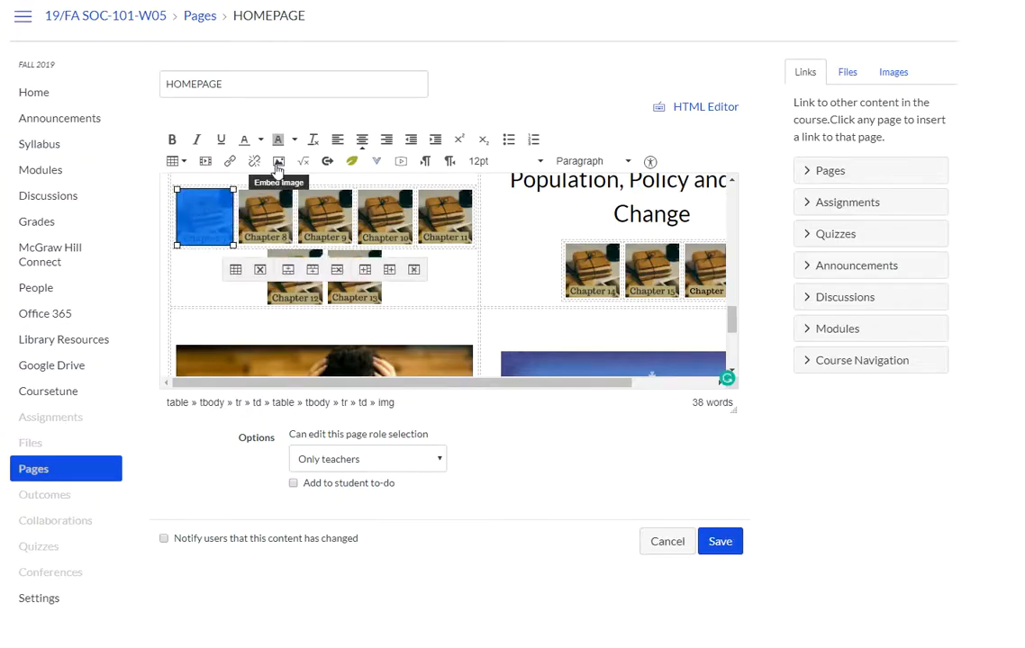
left_click(278, 161)
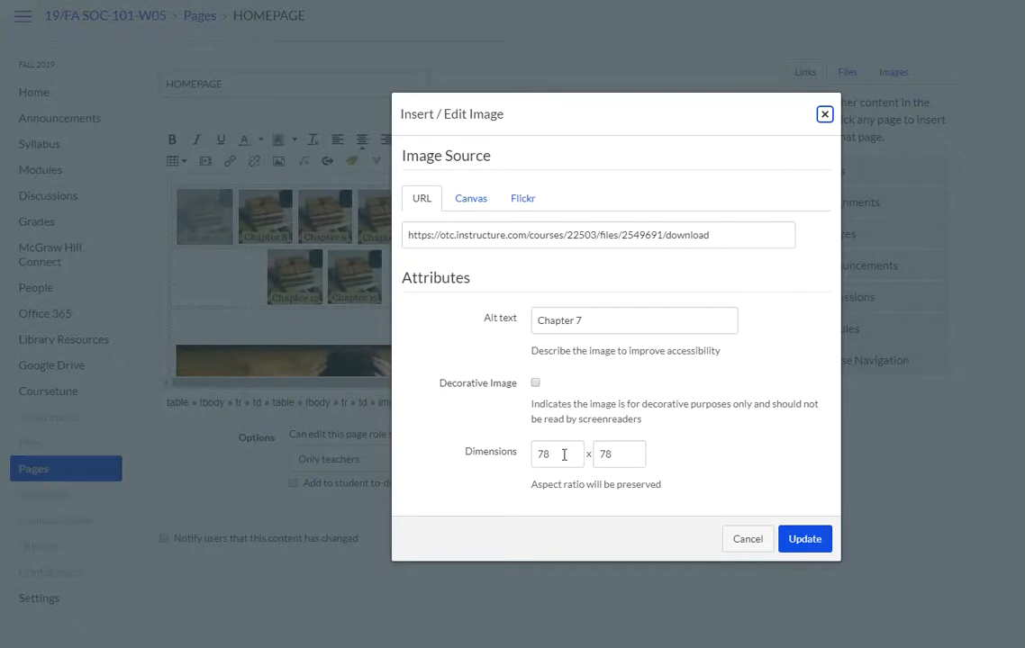
left_click_drag(564, 455, 522, 459)
type("75")
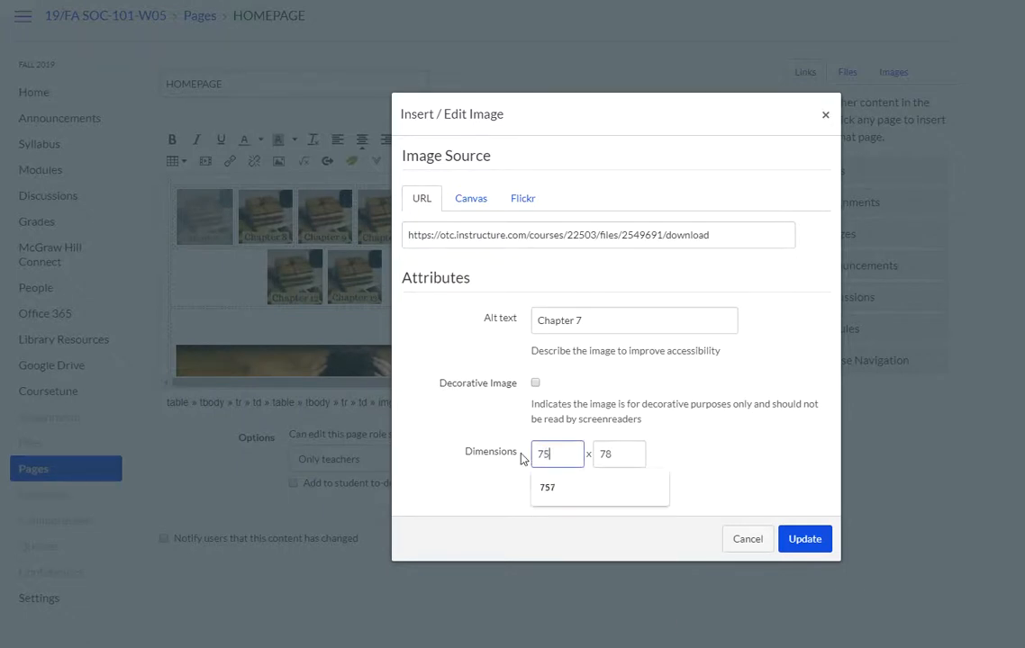
left_click(619, 459)
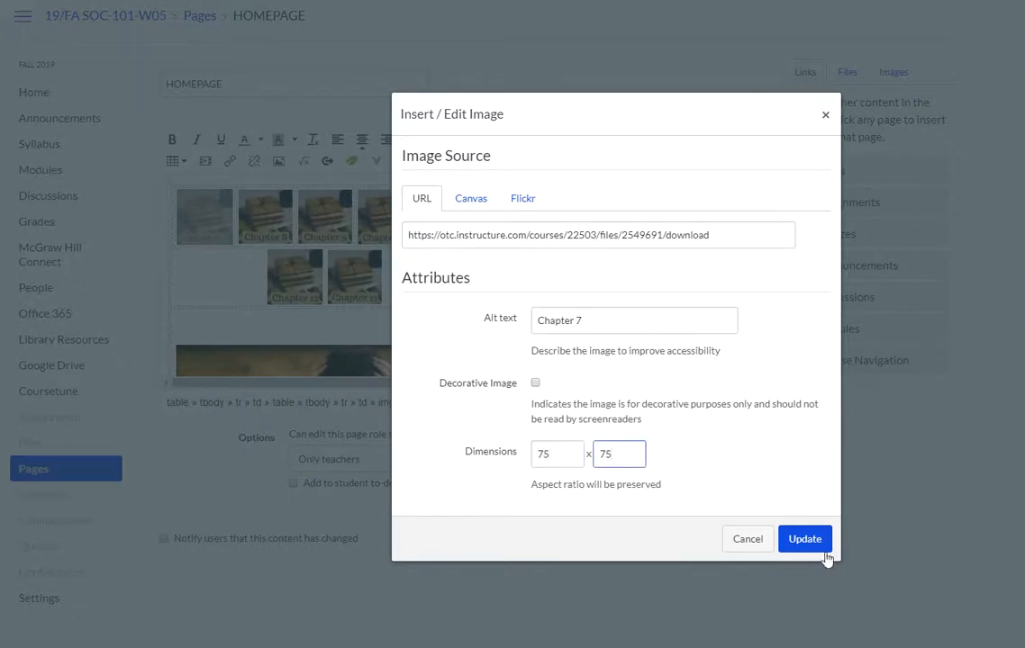
left_click(806, 539)
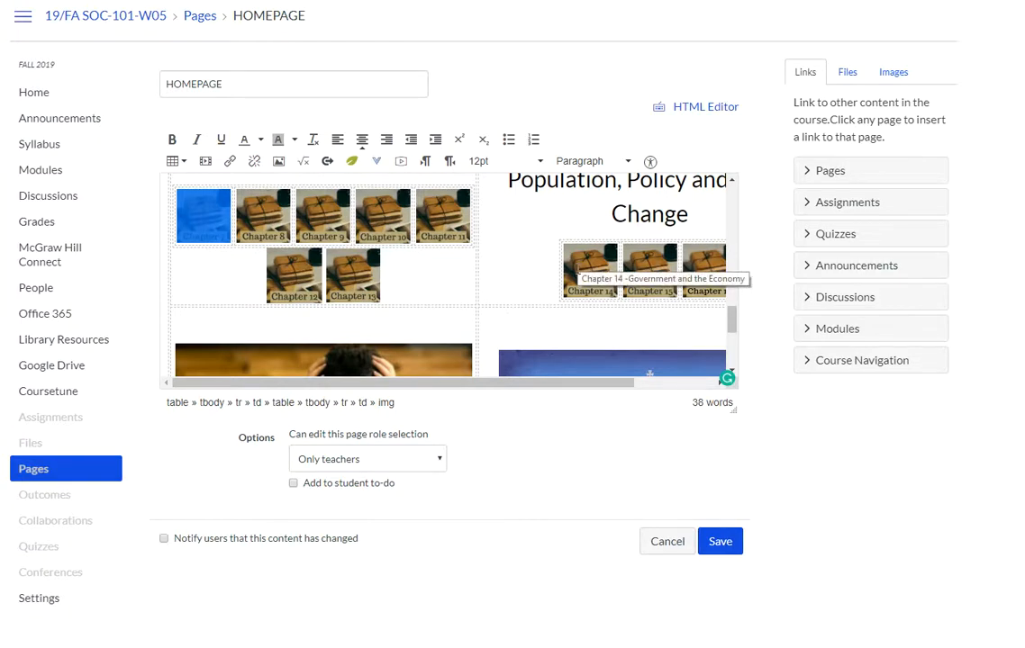
- Check the dimensions of the Chapter 15 and Chapter 16 images in Module 3
left_click(650, 268)
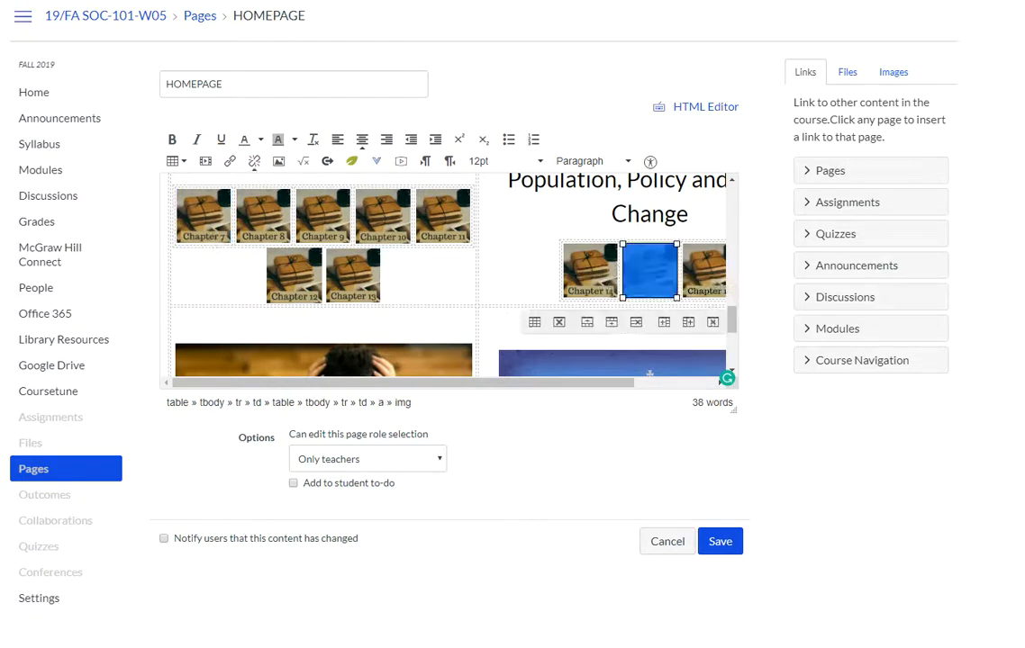
left_click(278, 160)
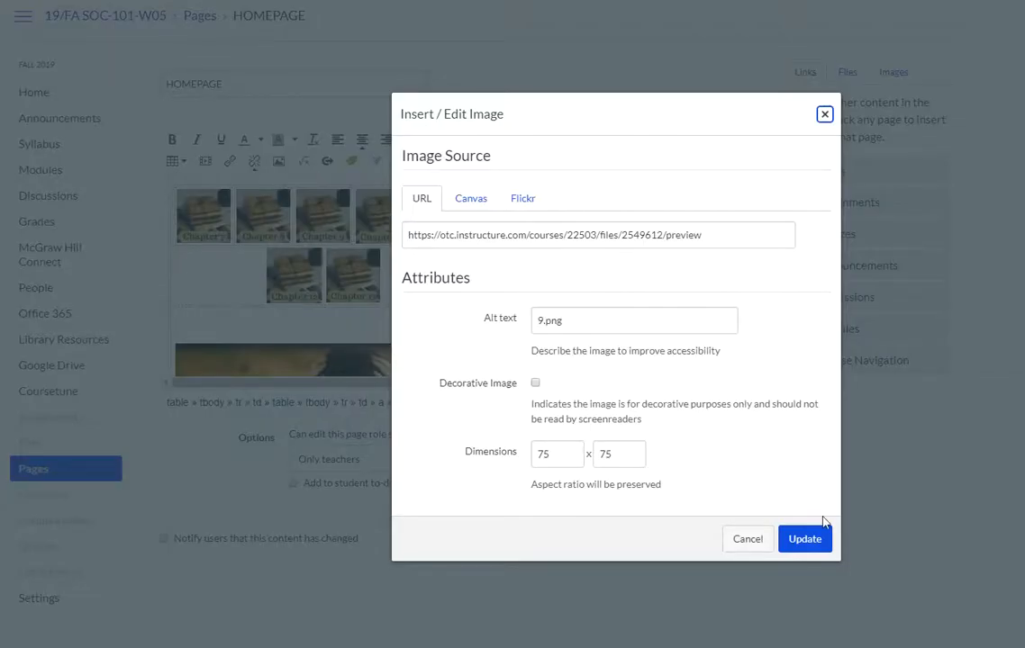
left_click(814, 544)
left_click(689, 266)
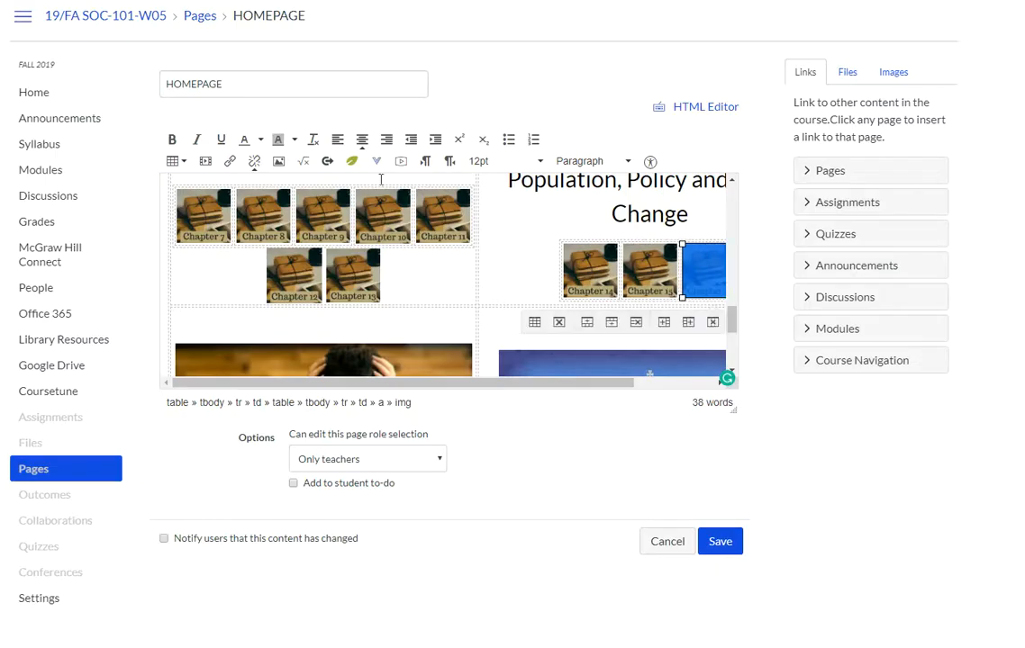
left_click(278, 160)
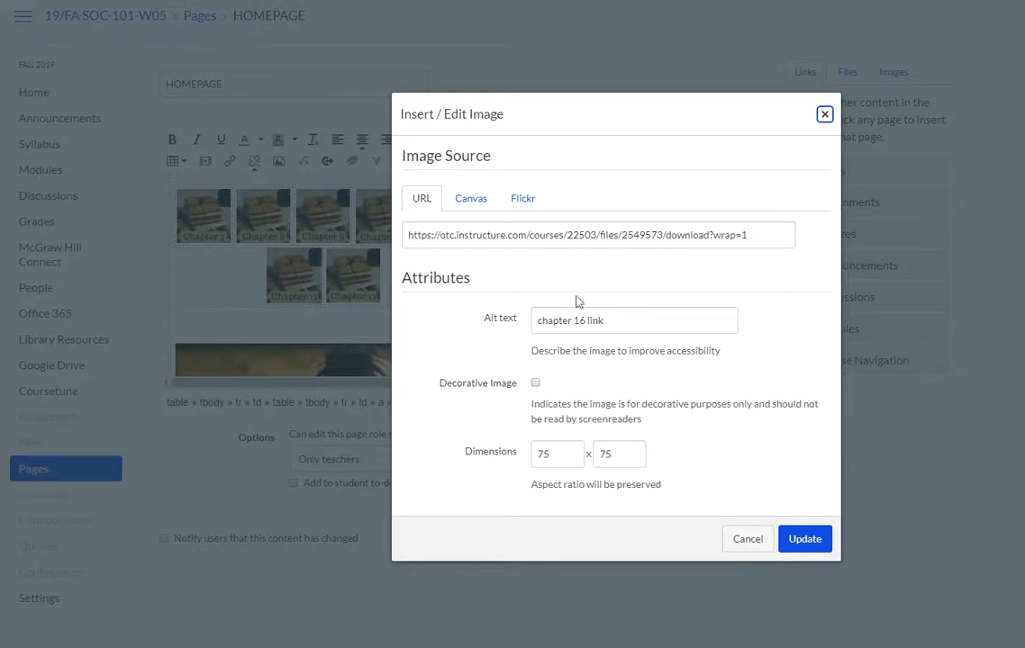
left_click(804, 539)
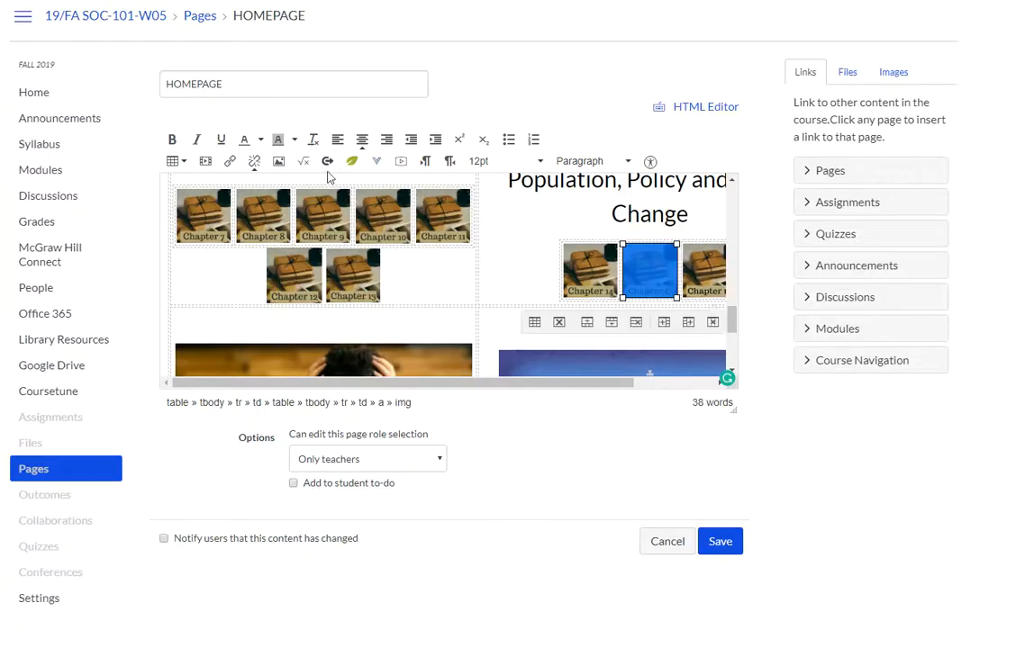
- Set the alt text of the Chapter 15 image in Module 3 to "Chapter 15"
left_click(278, 162)
left_click_drag(576, 320, 466, 321)
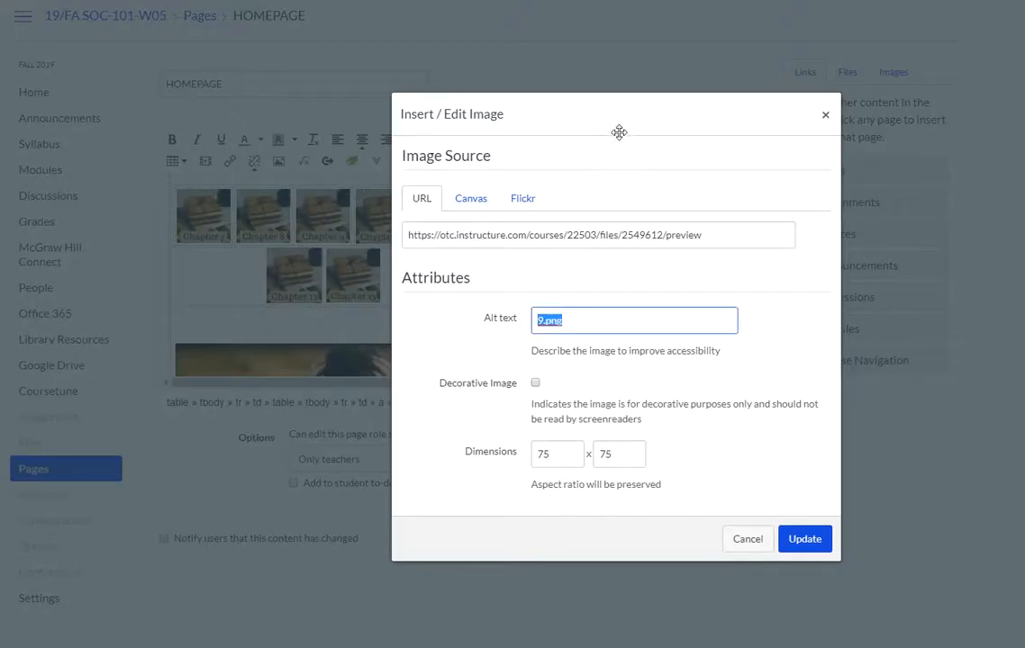
left_click_drag(602, 122, 540, 151)
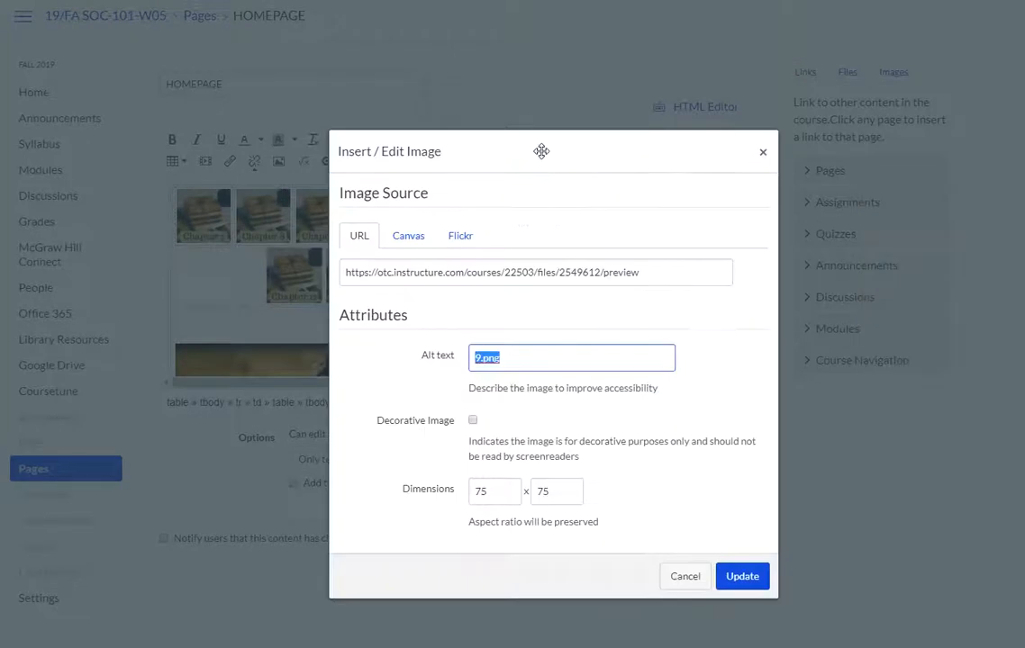
type("Chapter ")
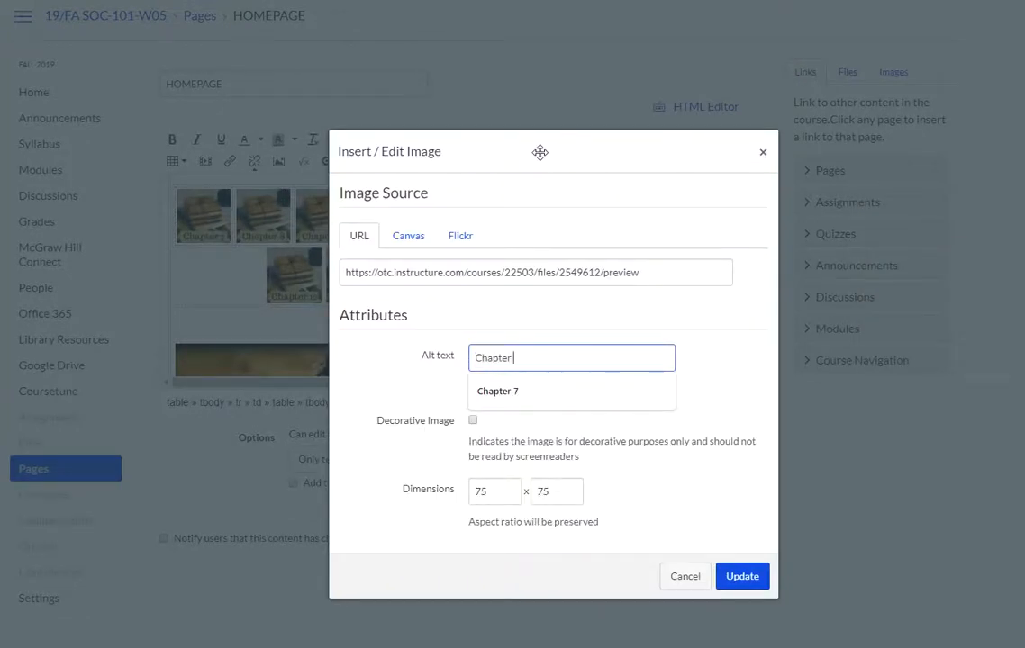
type("15")
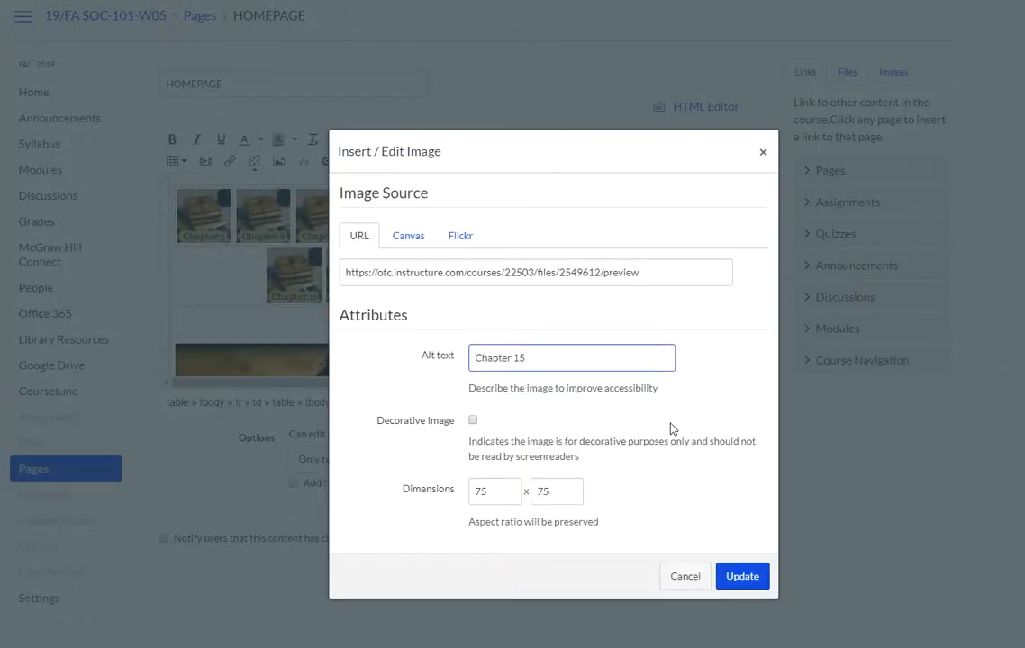
left_click(742, 577)
- Save the homepage with the new alt text and review the chapter icons in Modules 2 and 3
left_click(721, 541)
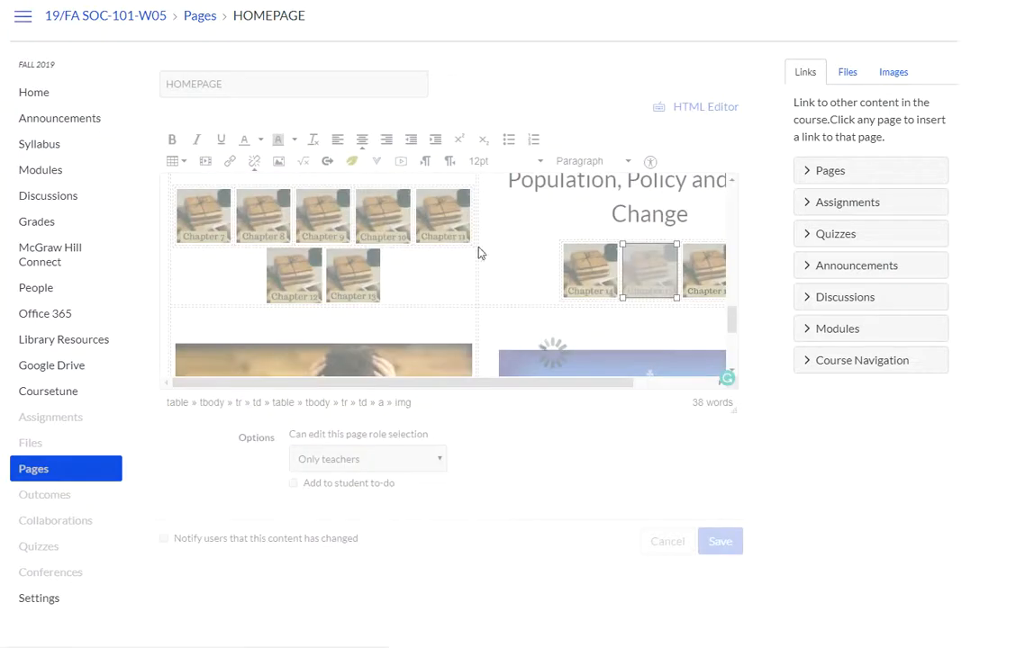
scroll(698, 394, "down", 9)
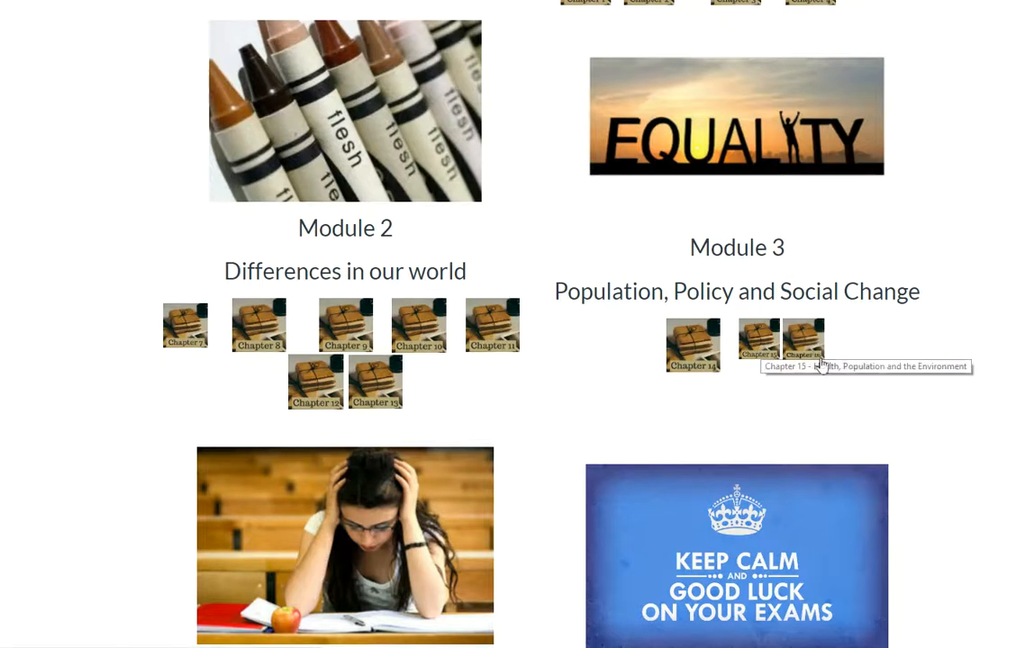
scroll(784, 369, "up", 9)
- Open the homepage for editing and clear the width and height of the chapter icon table in Module 3
left_click(904, 73)
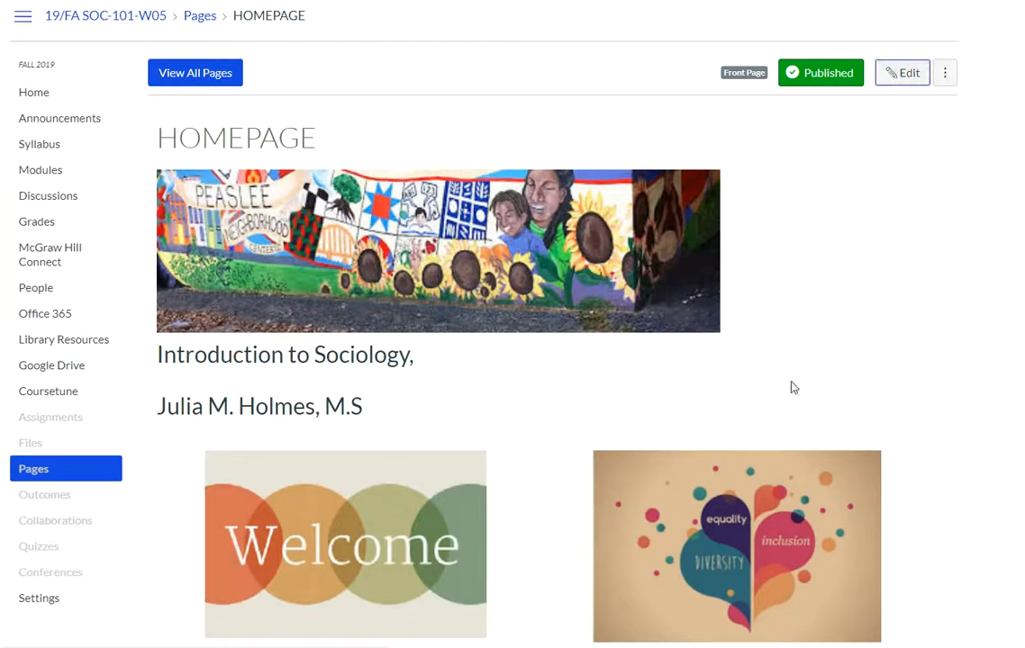
scroll(643, 247, "down", 10)
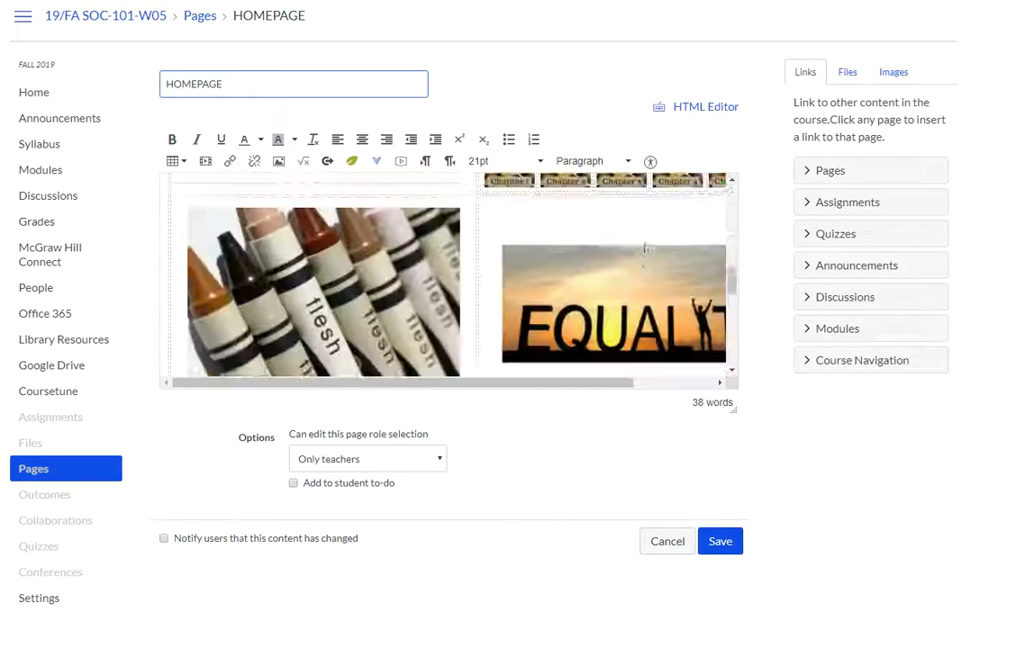
scroll(633, 253, "down", 3)
scroll(633, 253, "up", 1)
left_click(647, 270)
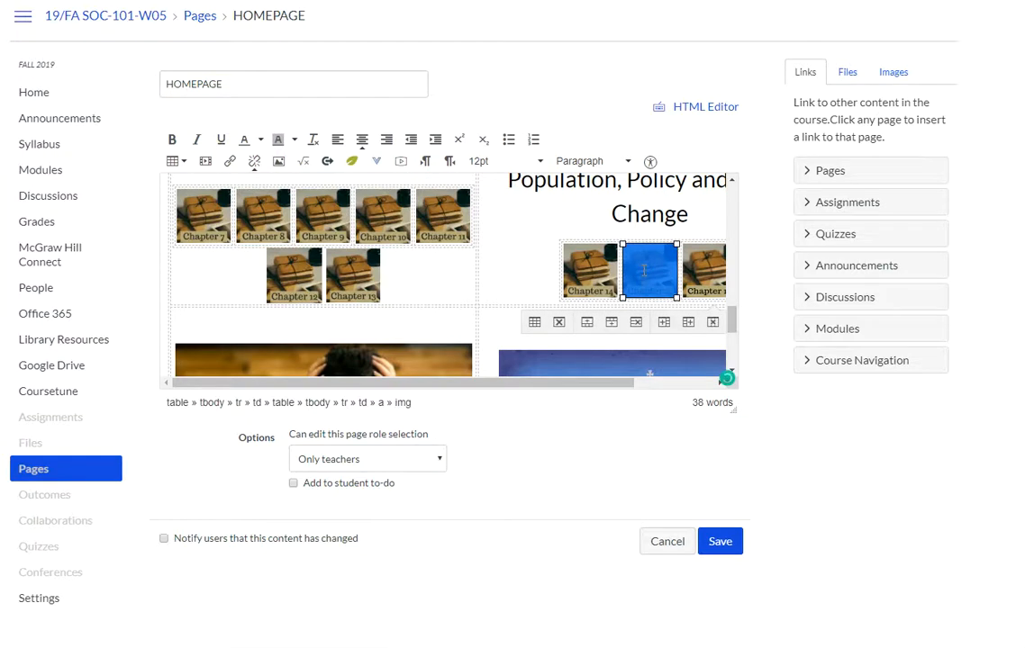
left_click(534, 322)
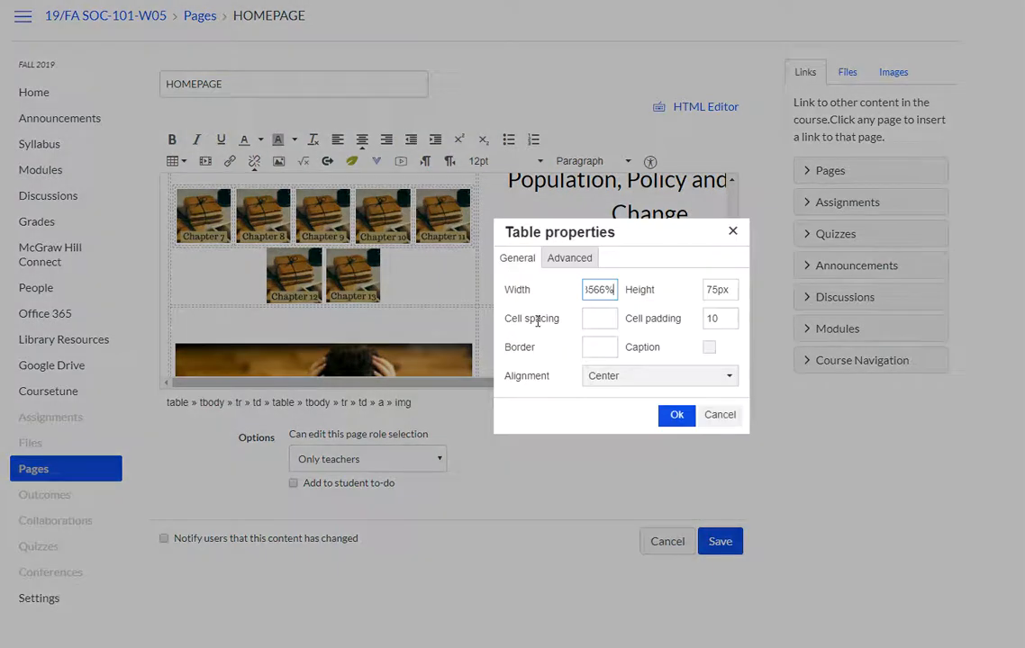
left_click_drag(615, 289, 539, 282)
key("BackSpace")
left_click_drag(729, 289, 707, 289)
key("BackSpace")
left_click(677, 414)
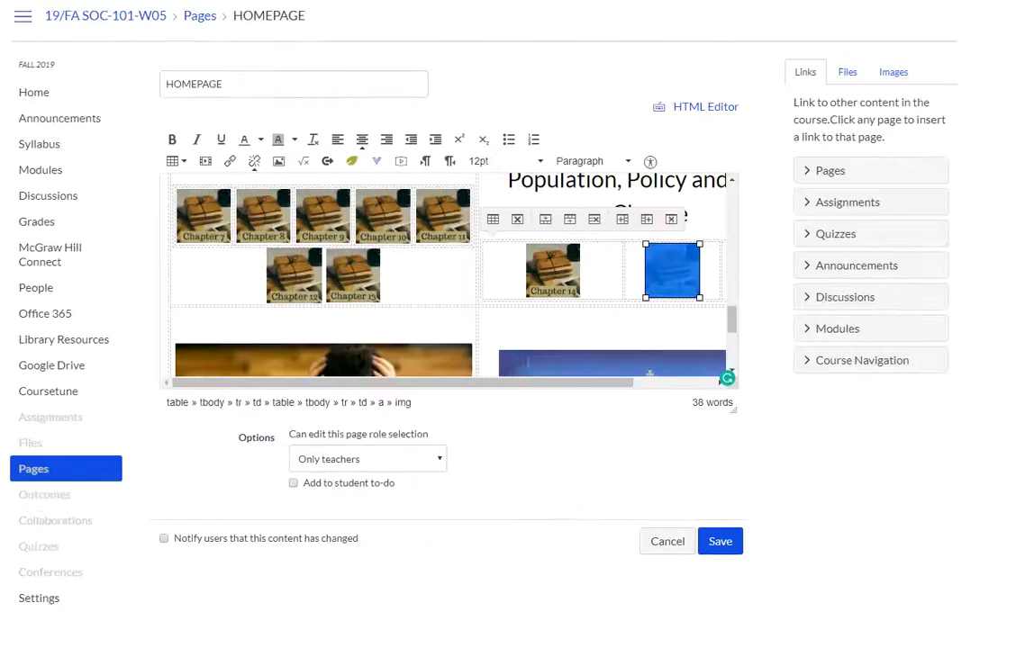
- Save the homepage with the cleared table size and review the spacing of the Module 3 chapter icons
left_click(725, 540)
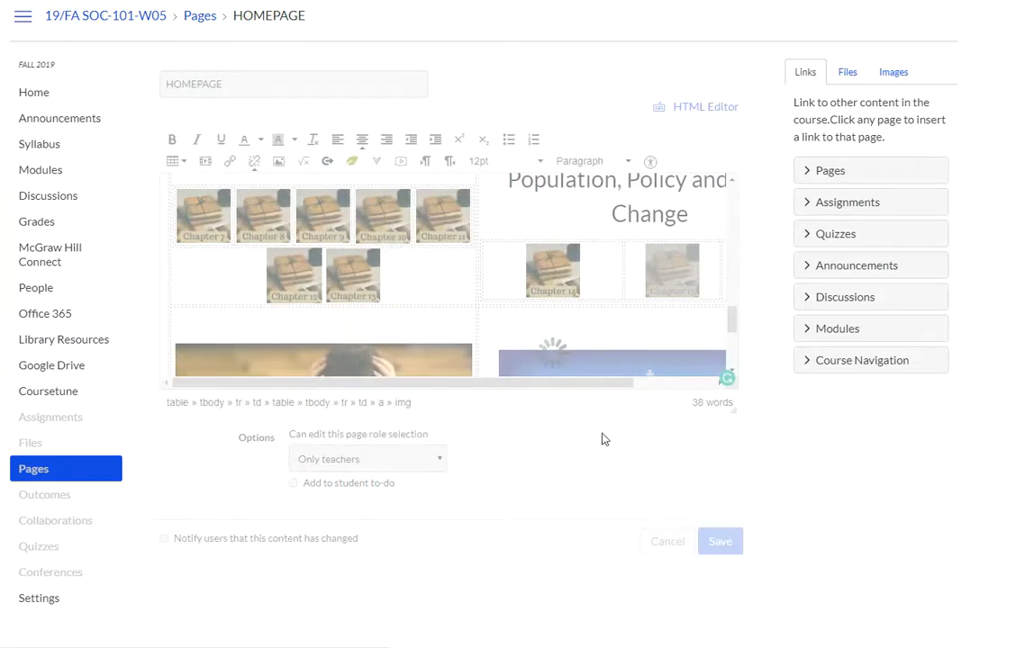
scroll(636, 436, "down", 9)
scroll(641, 439, "down", 1)
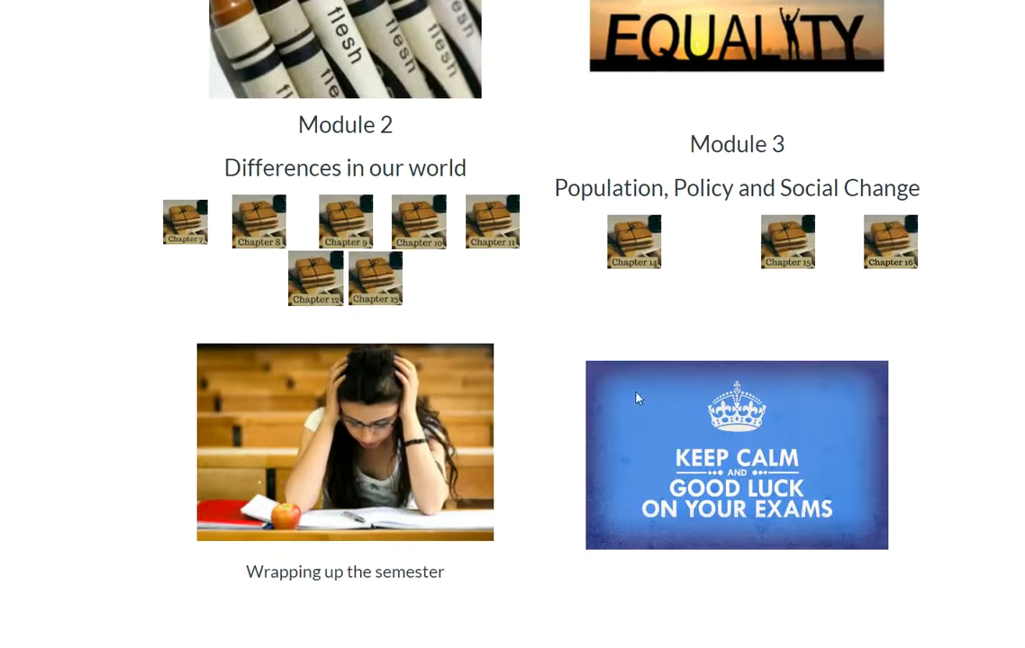
scroll(802, 281, "up", 10)
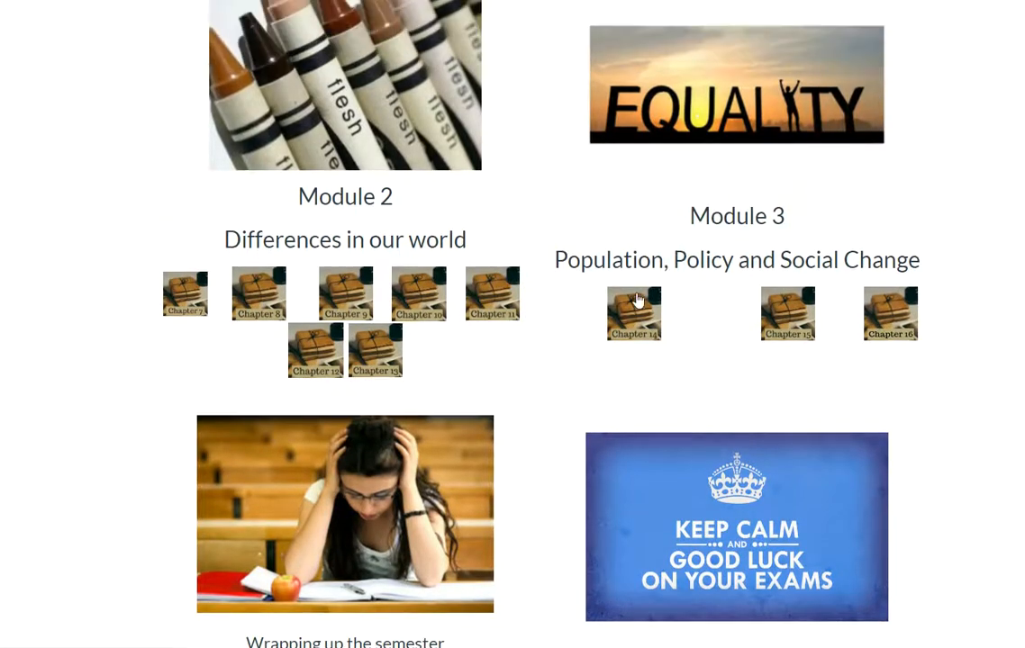
- Reopen the homepage for editing and clear the width and height of the Chapter 14 cell in Module 3
left_click(901, 76)
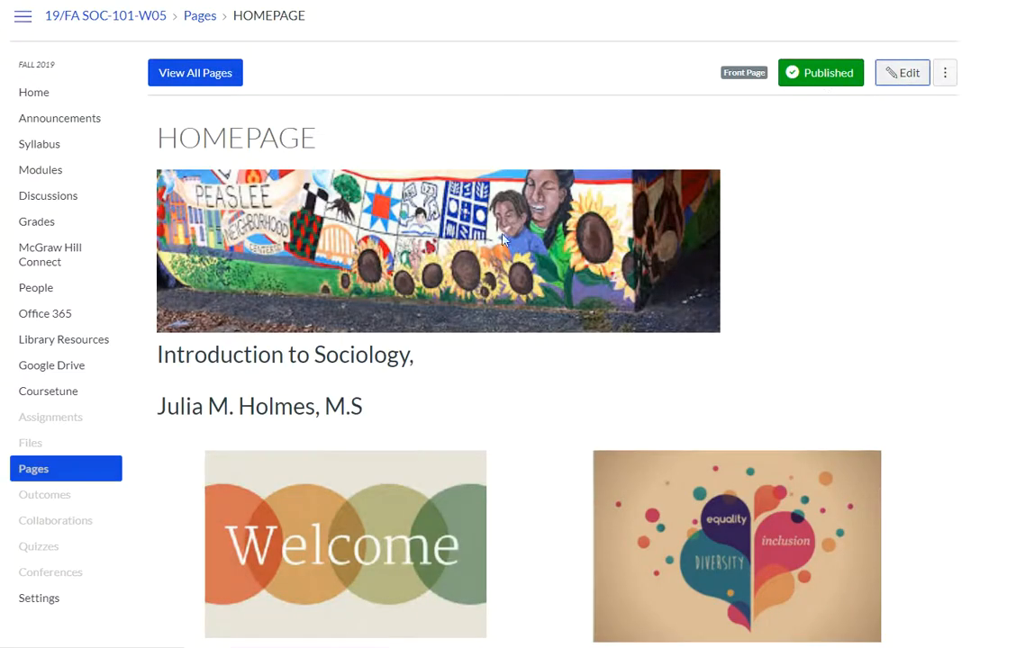
scroll(612, 302, "down", 5)
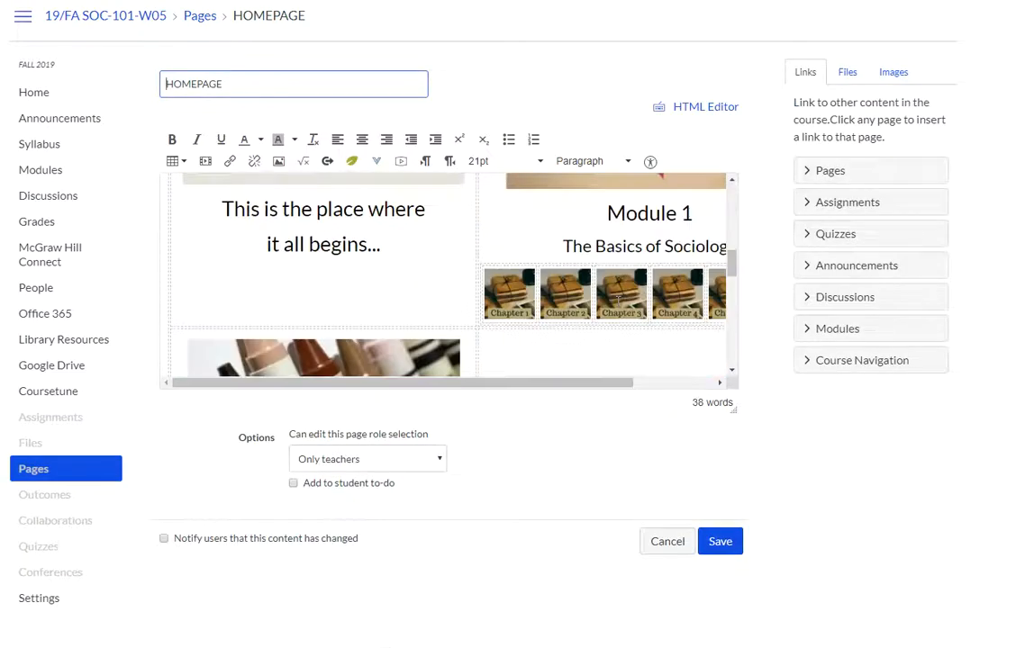
scroll(612, 301, "down", 5)
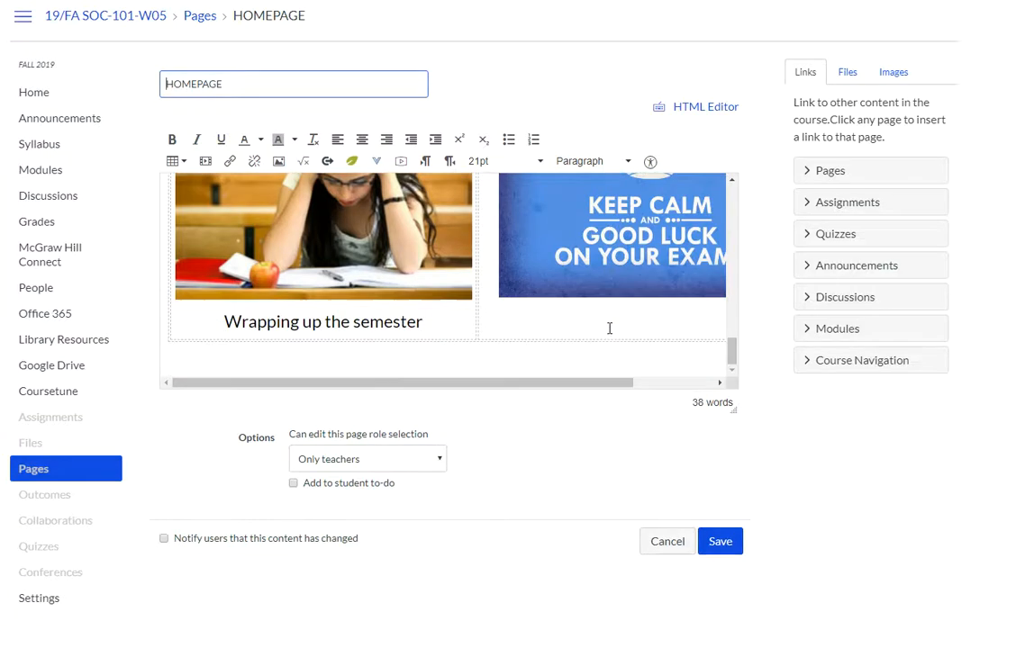
scroll(609, 328, "up", 2)
scroll(499, 319, "up", 2)
left_click(505, 320)
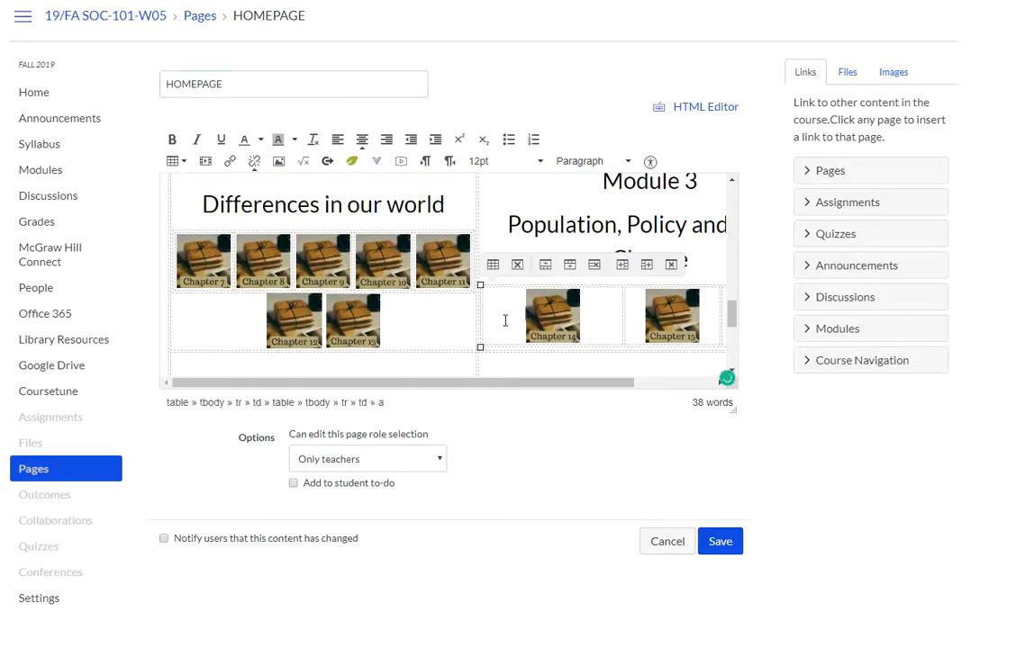
left_click(181, 162)
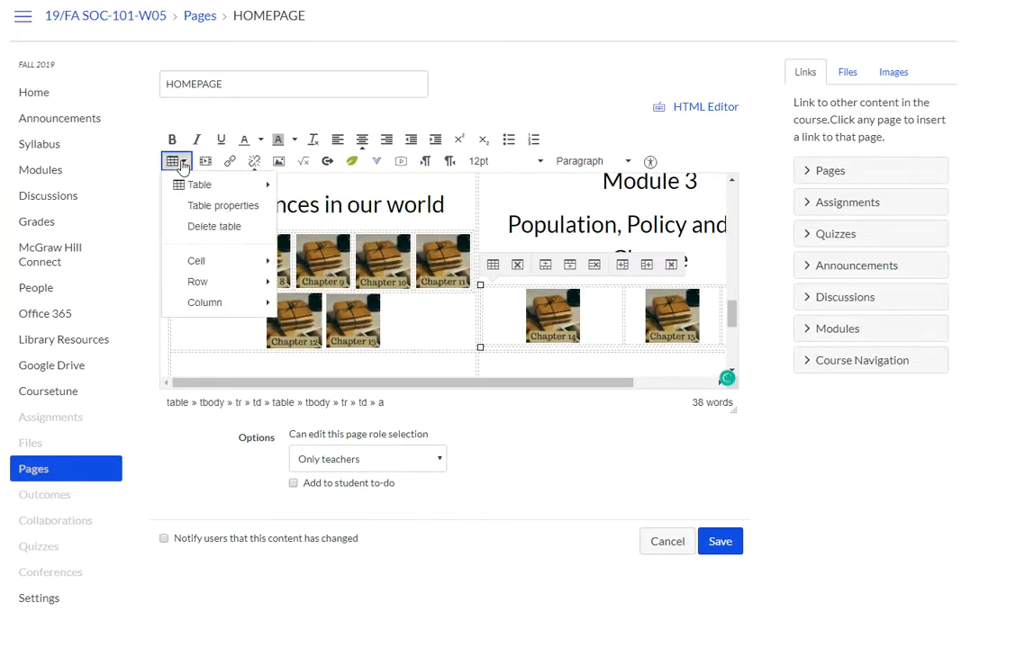
mouse_move(203, 188)
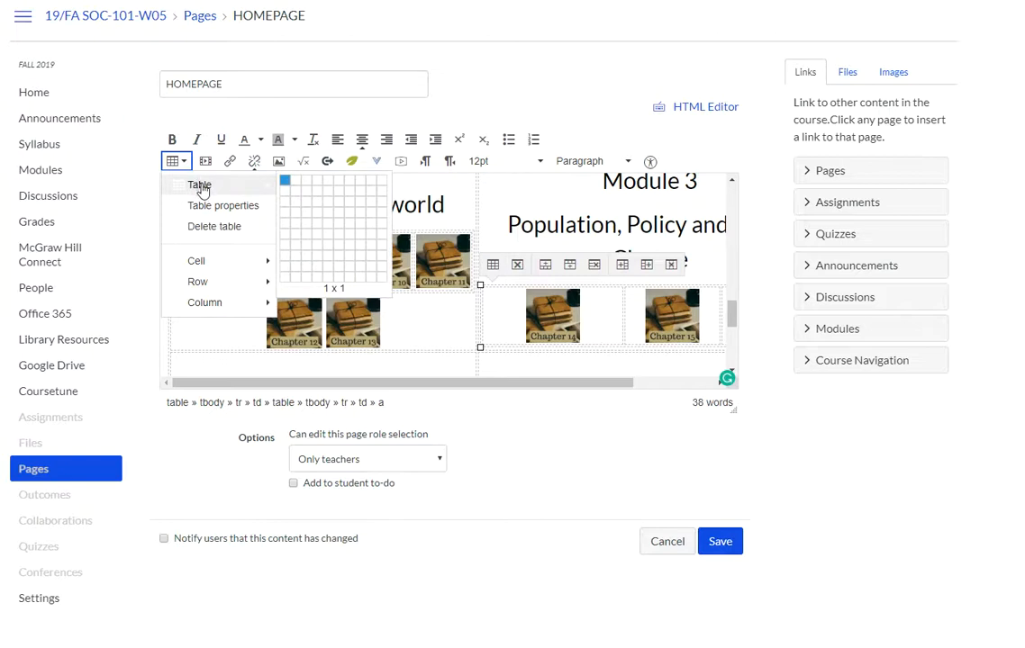
mouse_move(196, 260)
left_click(326, 268)
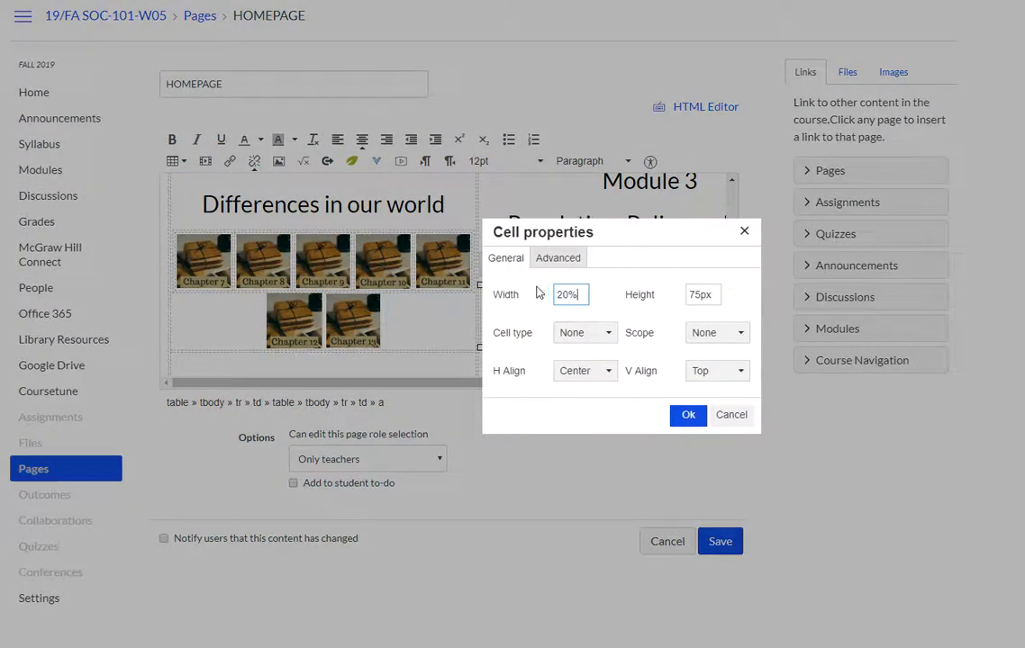
left_click_drag(587, 296, 503, 293)
key("BackSpace")
left_click_drag(711, 293, 647, 294)
key("BackSpace")
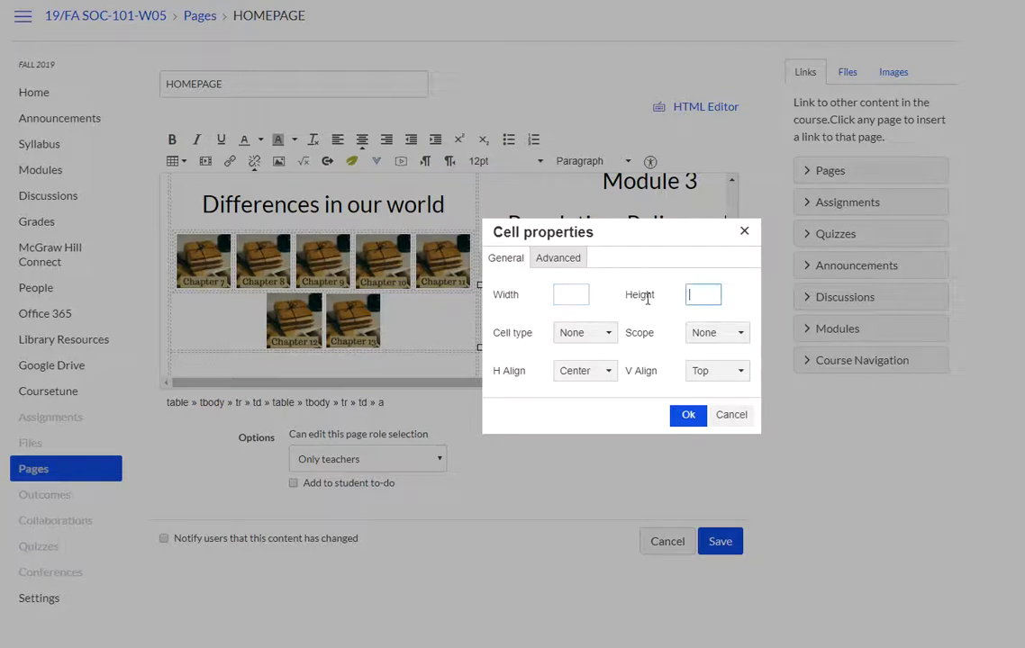
left_click(688, 415)
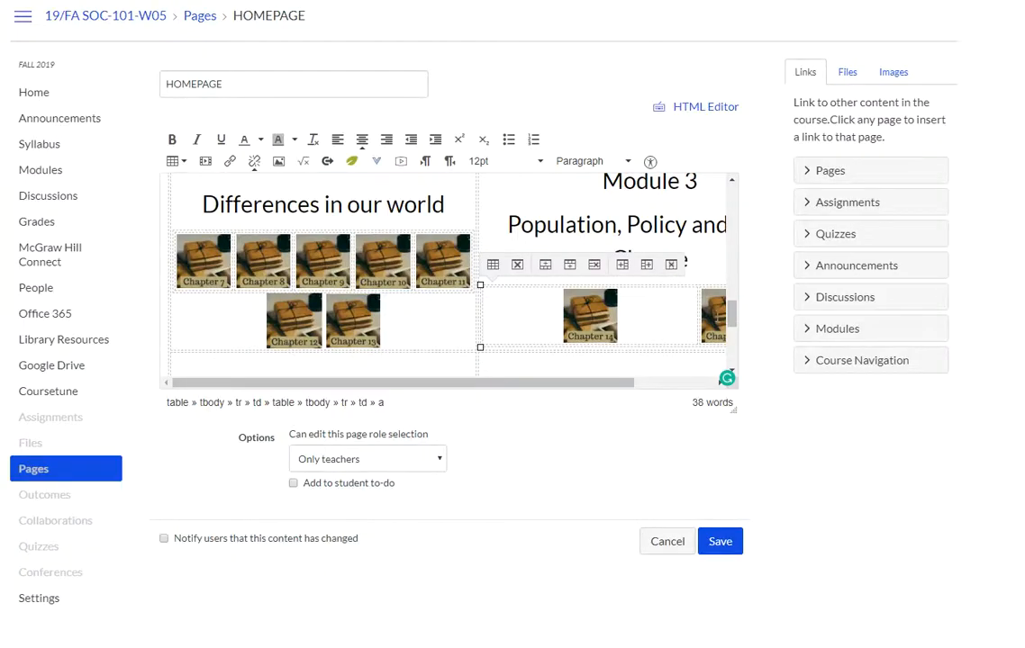
- Clear the width and height of the table cell holding the Chapter 15 icon in Module 3
left_click(713, 315)
left_click(173, 161)
mouse_move(195, 259)
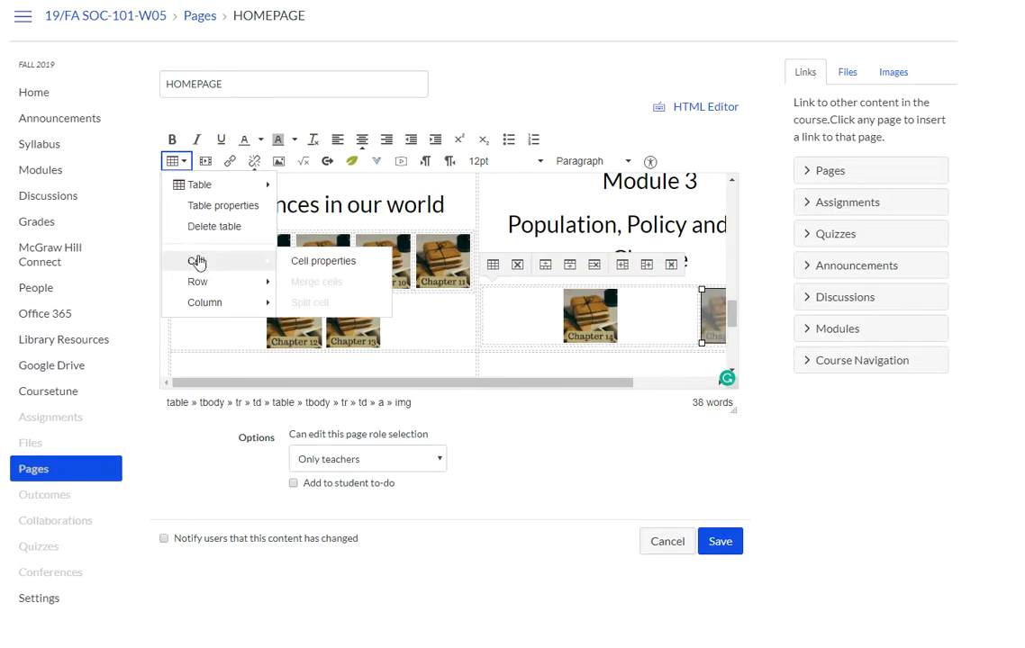
left_click(315, 261)
double_click(582, 292)
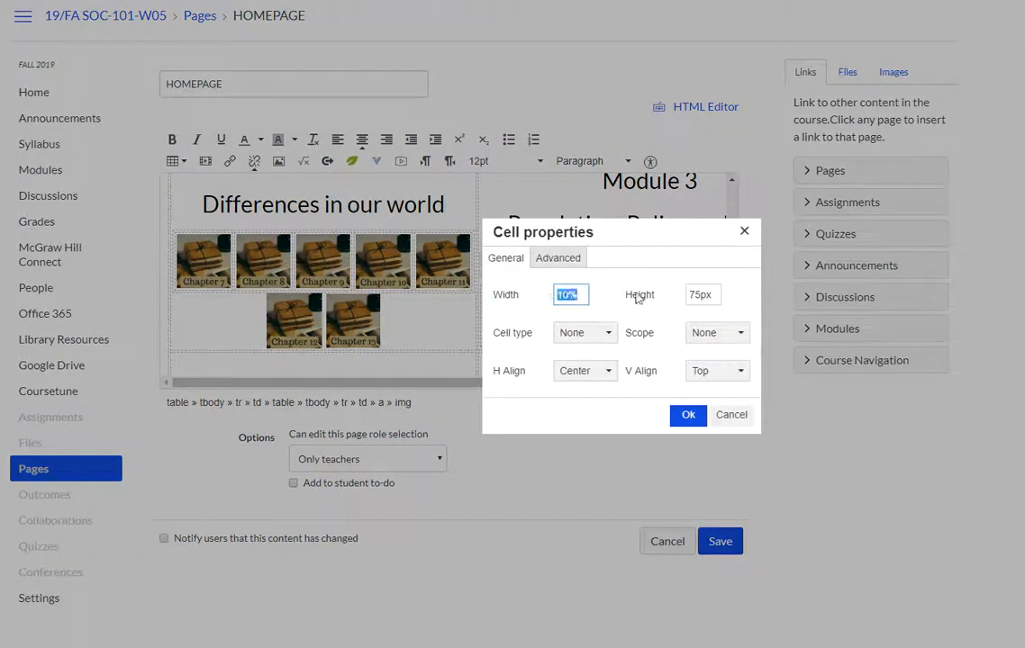
key("BackSpace")
double_click(711, 294)
key("BackSpace")
left_click(693, 420)
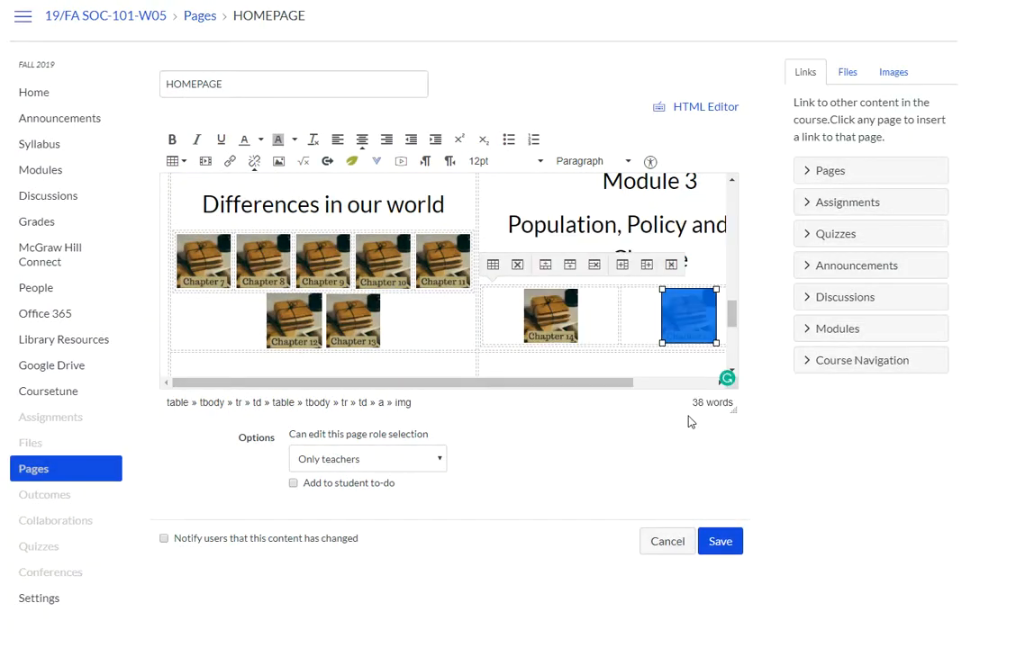
- Clear the width of the table cell holding the Chapter 16 icon in Module 3
left_click_drag(605, 385, 670, 384)
left_click(684, 312)
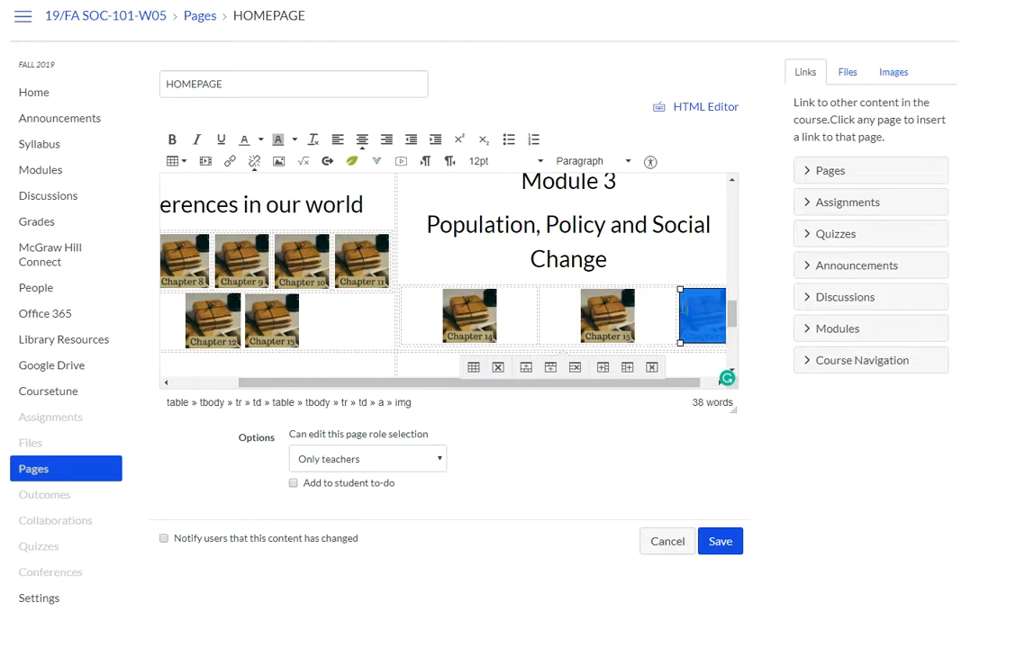
left_click(174, 161)
mouse_move(196, 259)
left_click(331, 265)
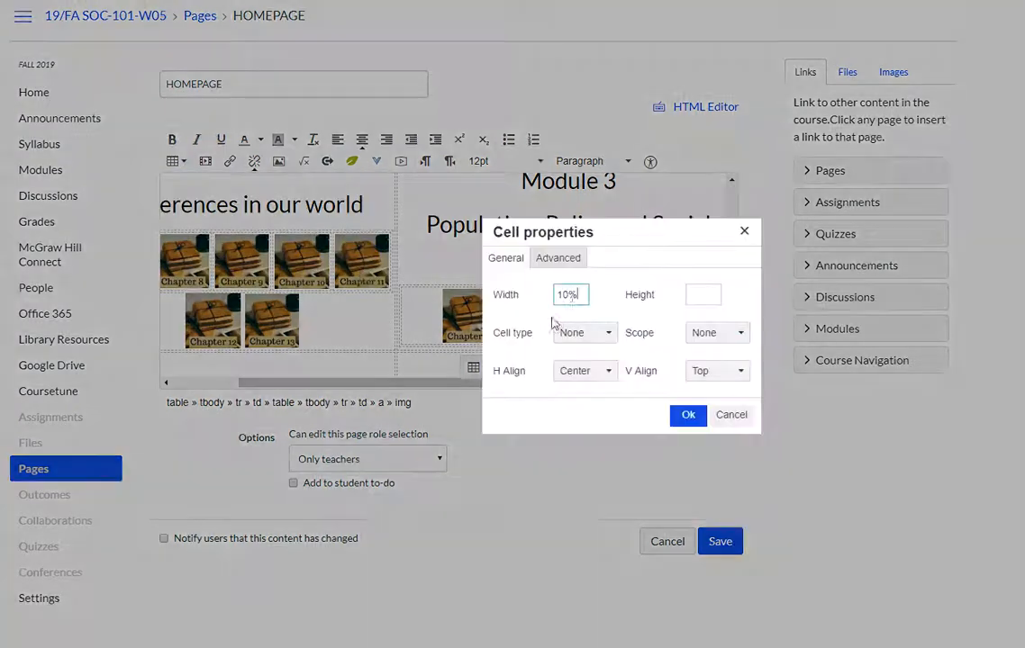
left_click_drag(580, 295, 524, 297)
key("BackSpace")
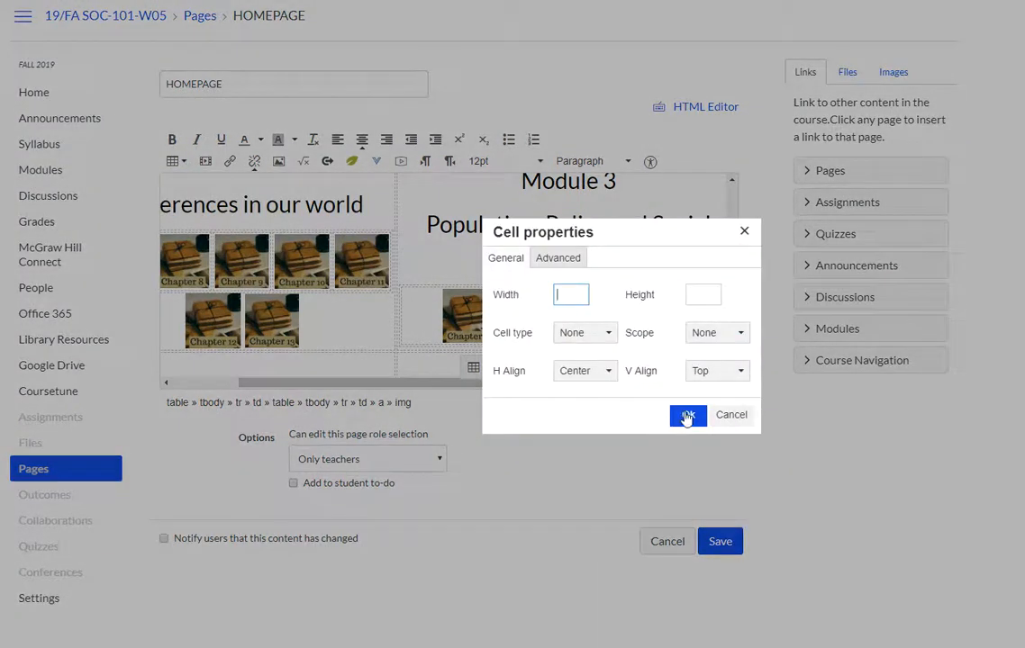
left_click(688, 415)
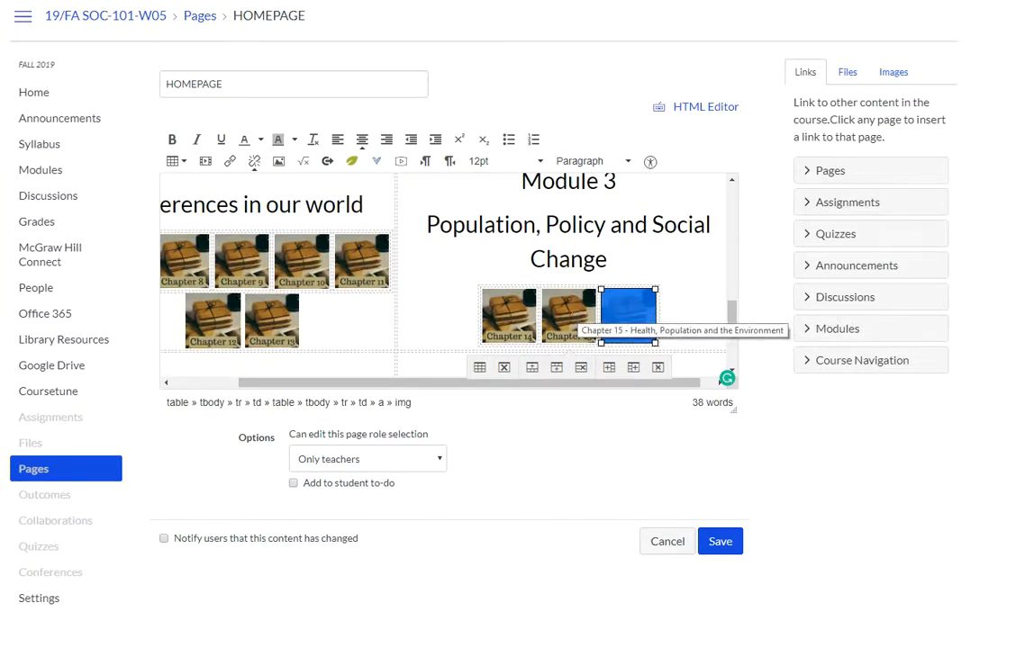
- Check the Module 3 icon table's properties and the Chapter 14 cell's properties for any remaining fixed width or height
left_click(480, 368)
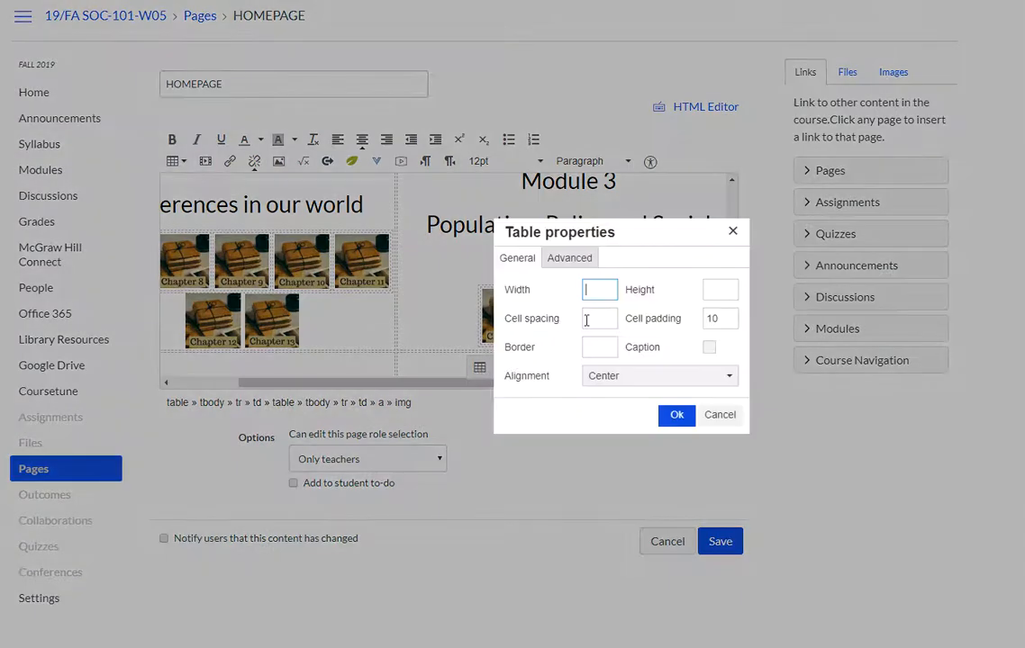
left_click(677, 414)
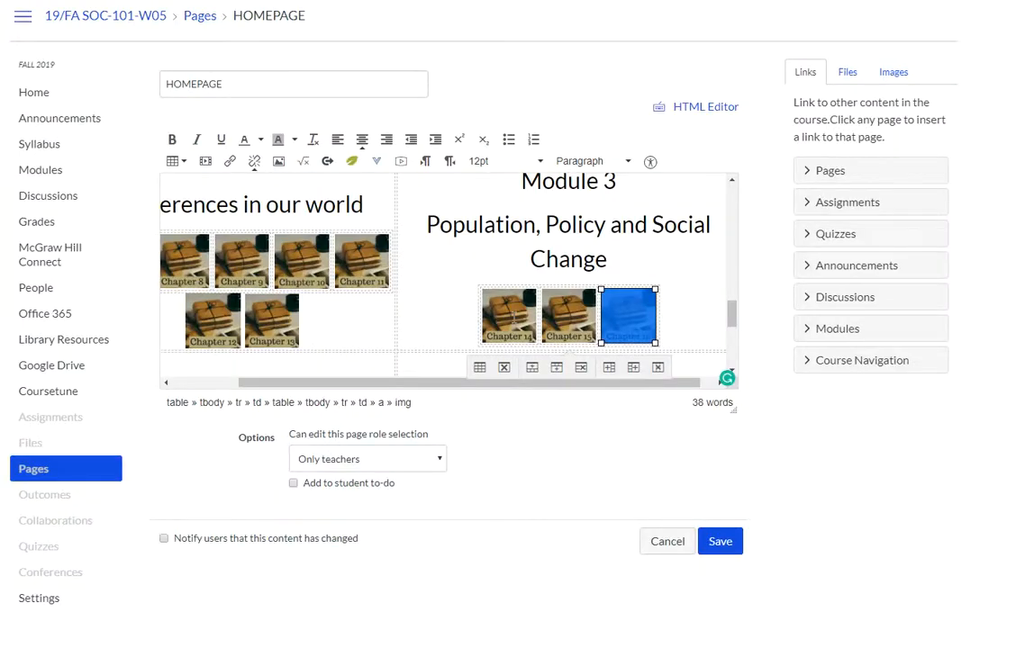
left_click(514, 316)
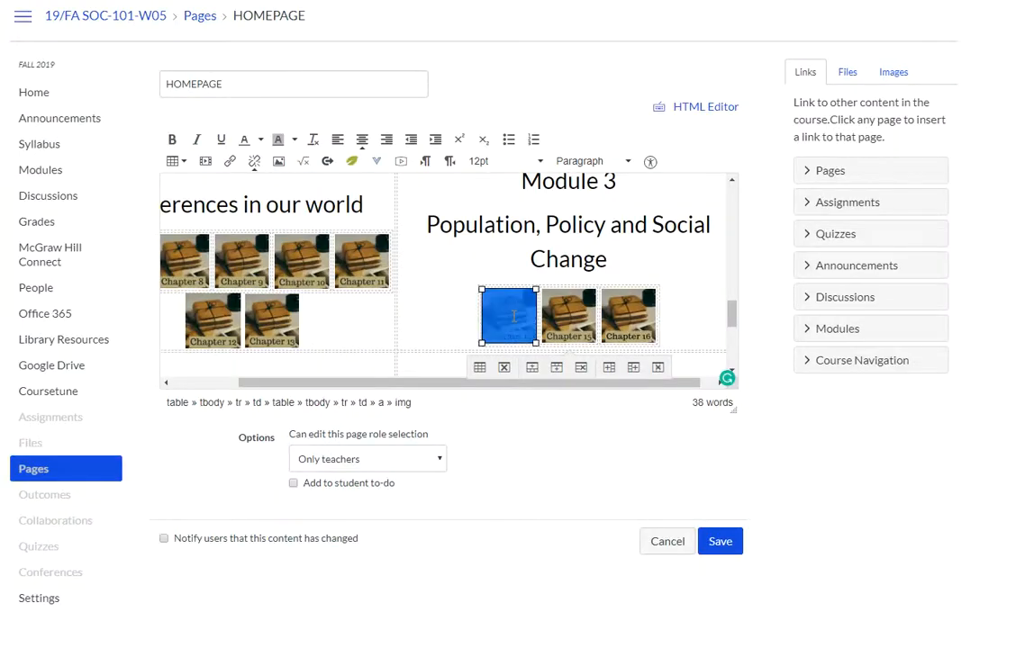
left_click(174, 161)
mouse_move(230, 261)
left_click(317, 261)
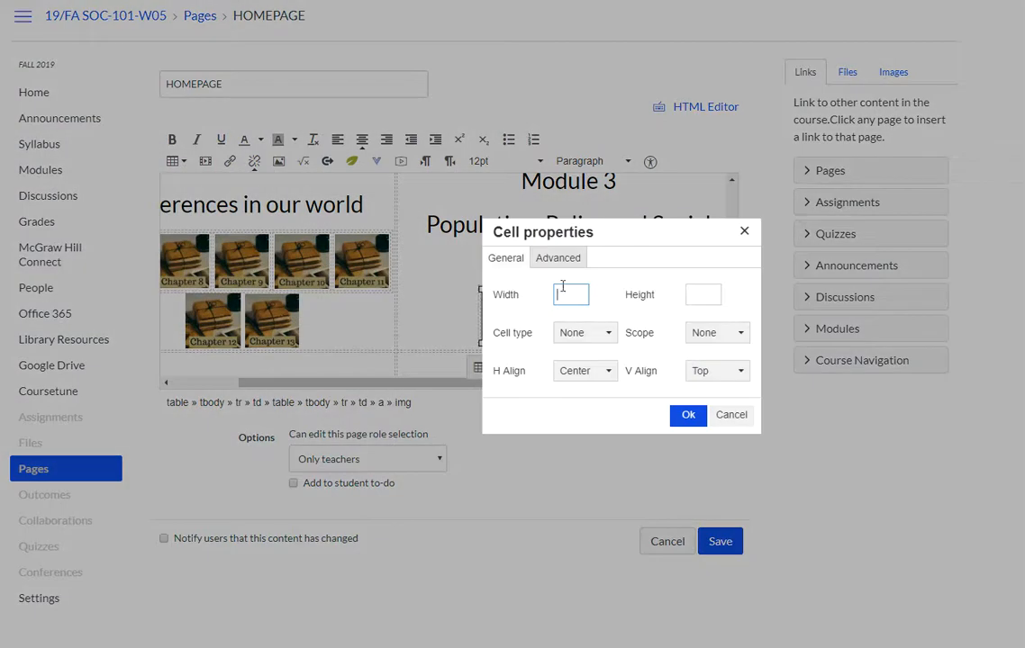
left_click(688, 416)
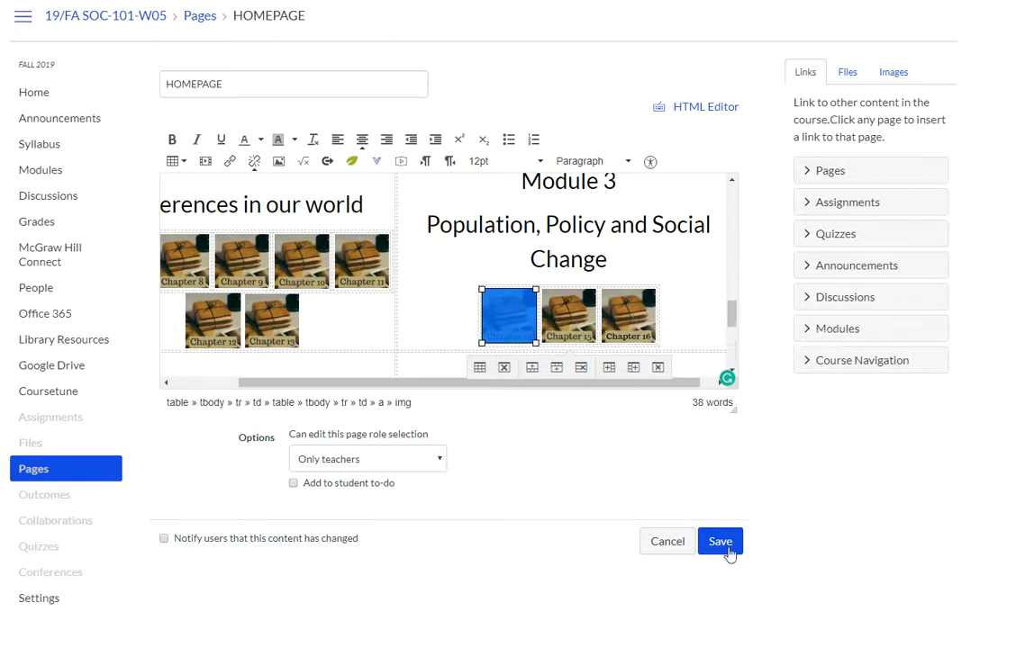
- Save the homepage with the cleared Module 3 cell sizes and compare its chapter icon spacing with the other modules' rows
left_click(725, 543)
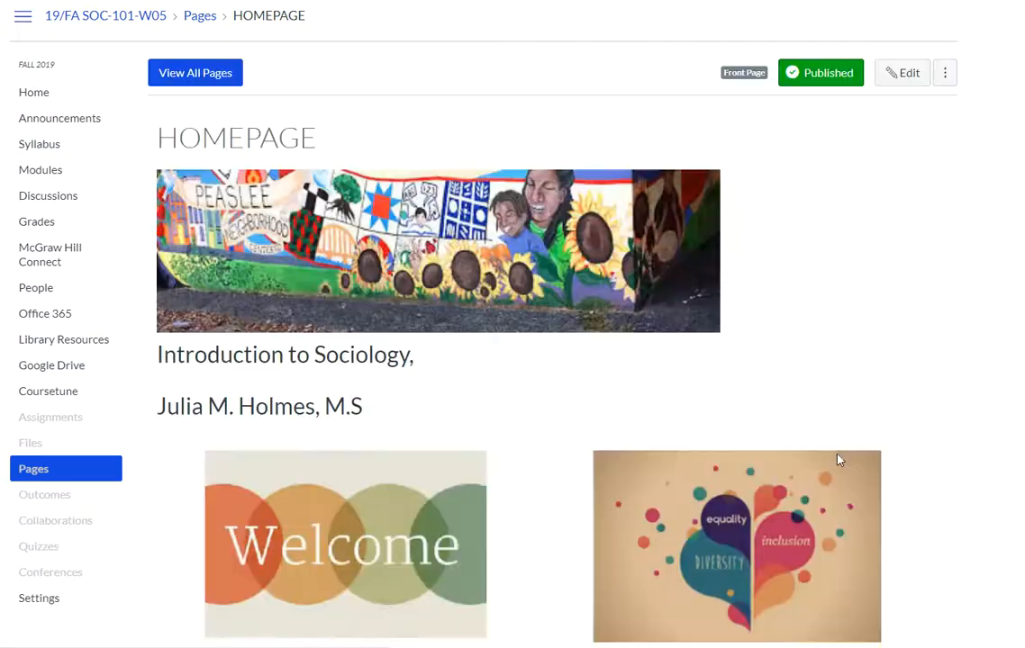
scroll(856, 447, "down", 4)
scroll(860, 448, "down", 6)
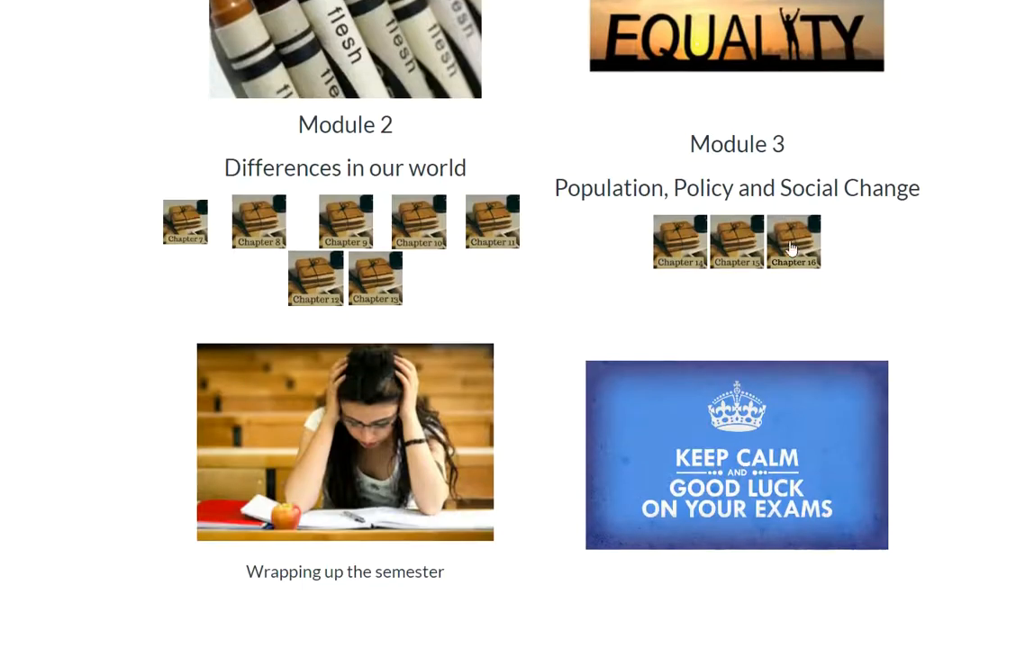
scroll(373, 332, "up", 2)
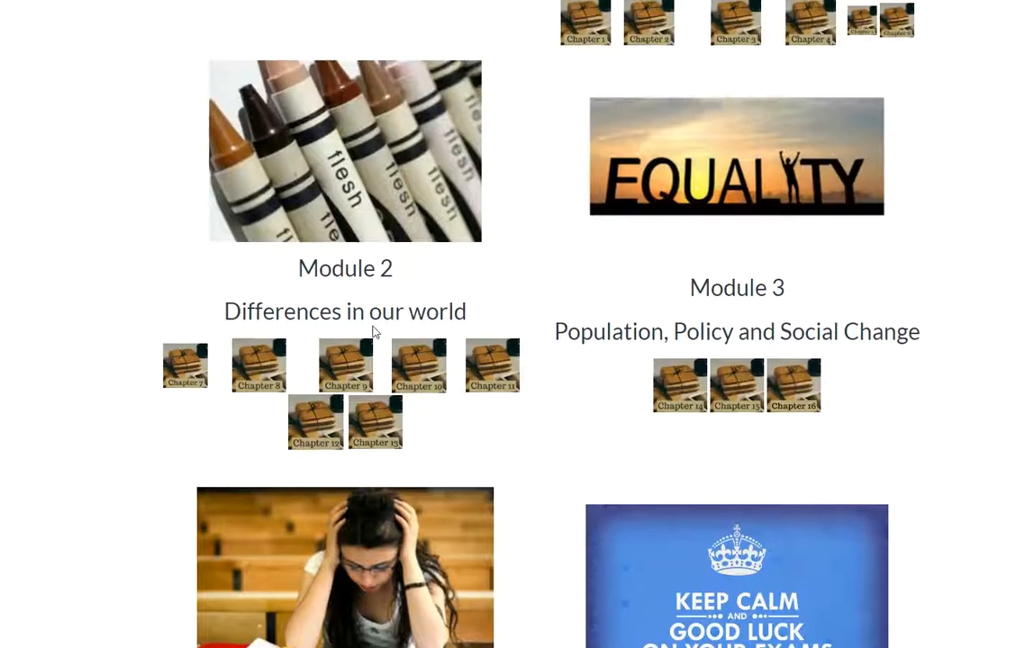
scroll(357, 387, "up", 1)
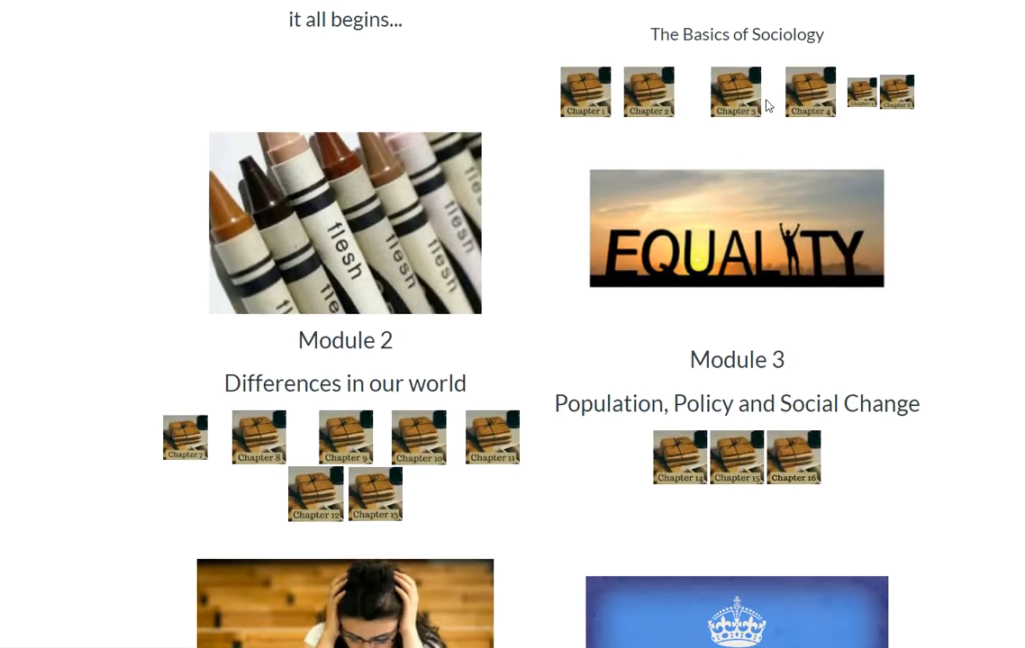